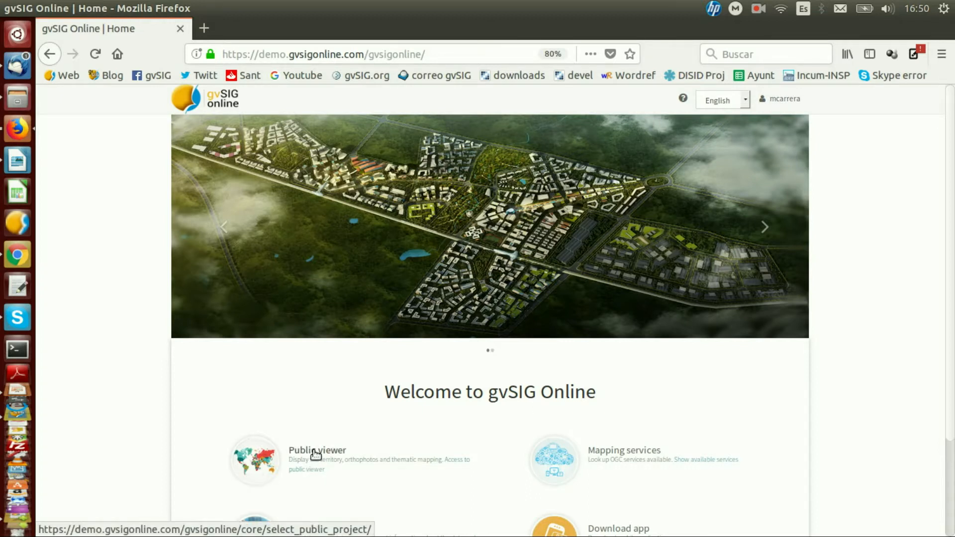
Look at the public viewer's projects list and return to the home page
{"action": "left_click", "coordinate": [315, 454]}
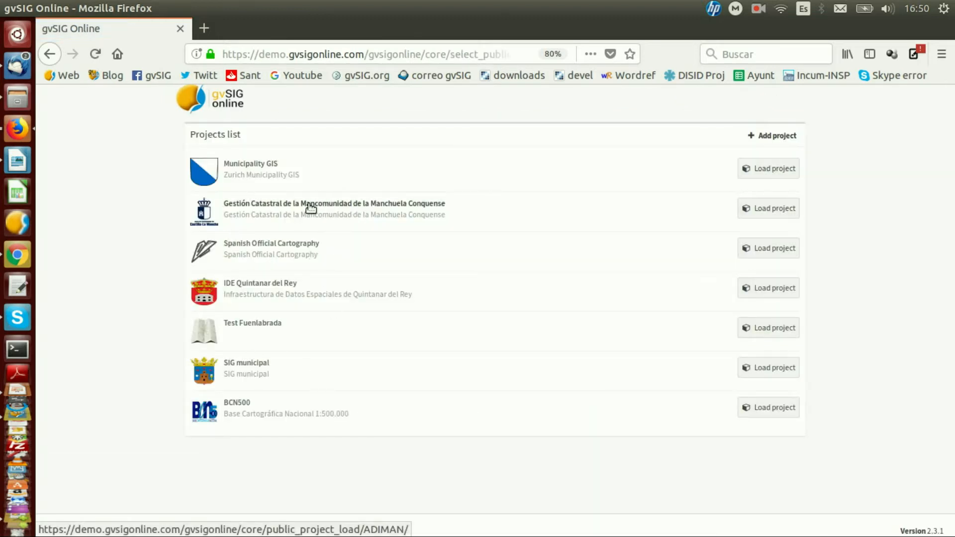
{"action": "left_click", "coordinate": [50, 53]}
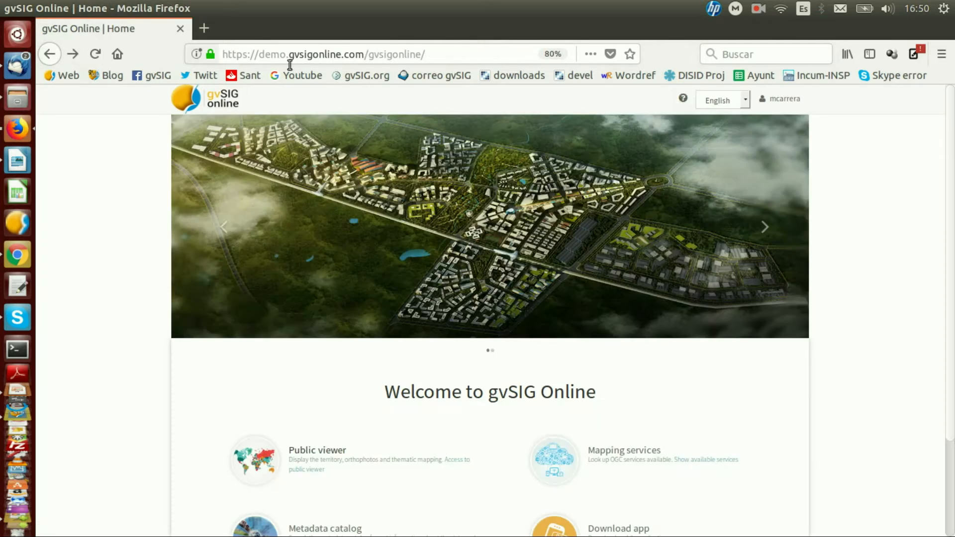
Open the account's dashboard and go to the list of enumeration datatypes
{"action": "left_click", "coordinate": [781, 100]}
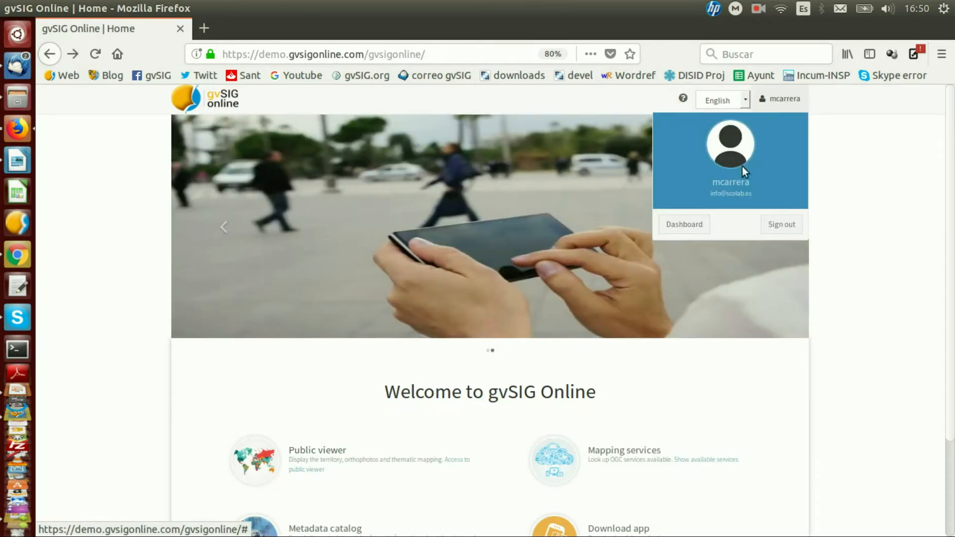
{"action": "left_click", "coordinate": [677, 226]}
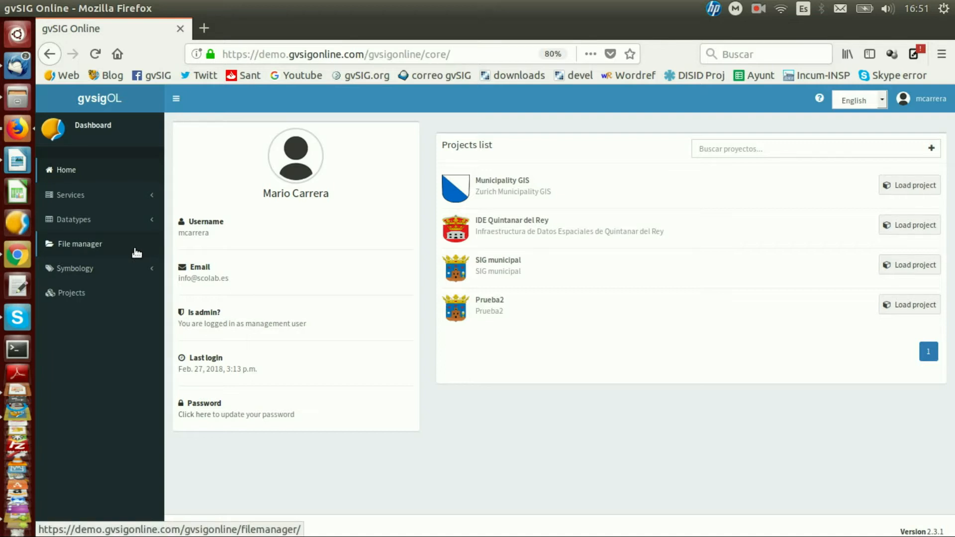
{"action": "left_click", "coordinate": [82, 221]}
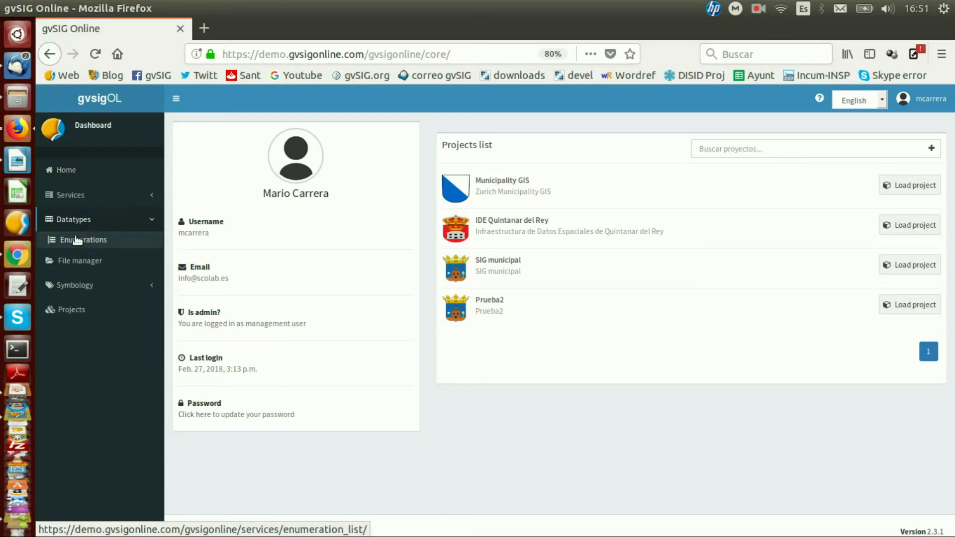
{"action": "left_click", "coordinate": [86, 241]}
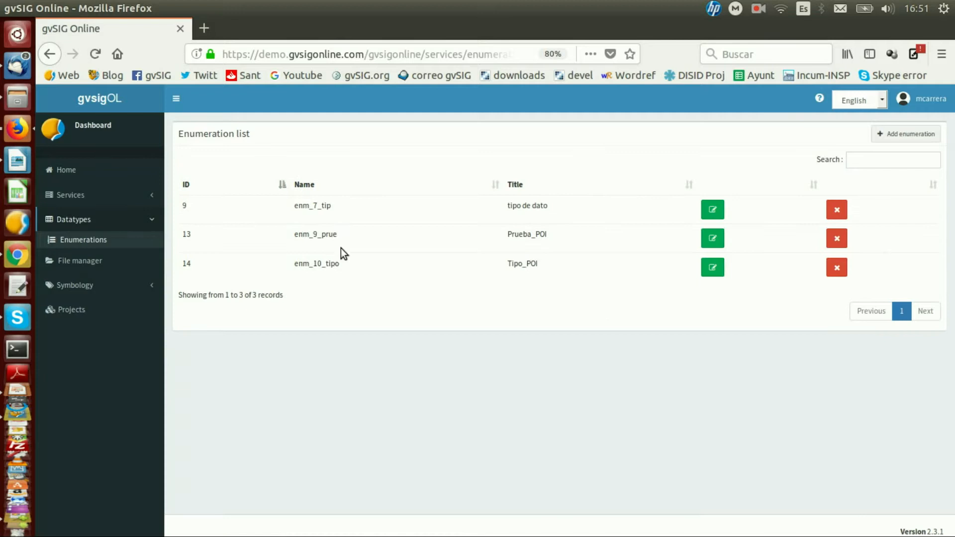
Create a new enumeration with the title Trees
{"action": "left_click", "coordinate": [895, 134]}
{"action": "left_click", "coordinate": [230, 203]}
{"action": "type", "text": "Trees"}
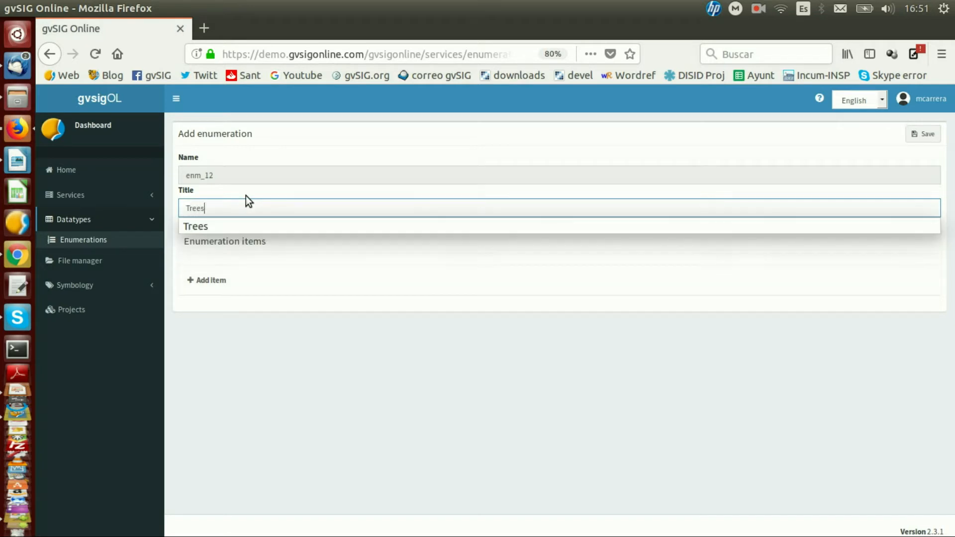
{"action": "left_click", "coordinate": [256, 221]}
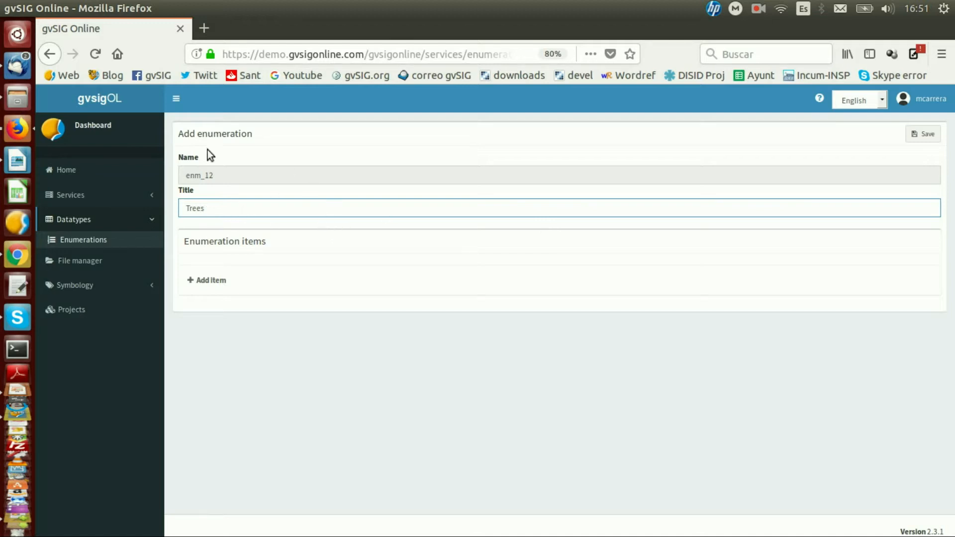
Add the items Lime and Plane tree to the Trees enumeration
{"action": "left_click", "coordinate": [209, 280]}
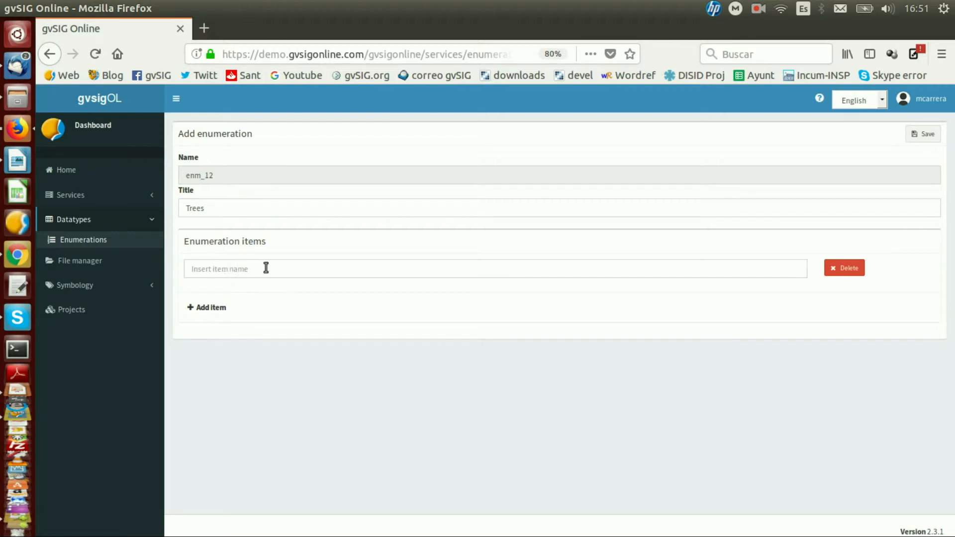
{"action": "left_click", "coordinate": [232, 269]}
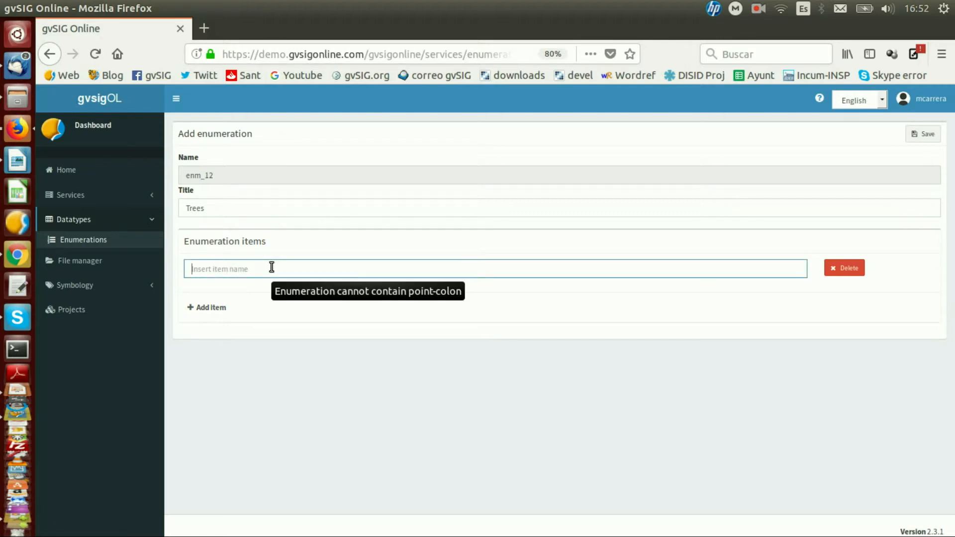
{"action": "type", "text": "Lime"}
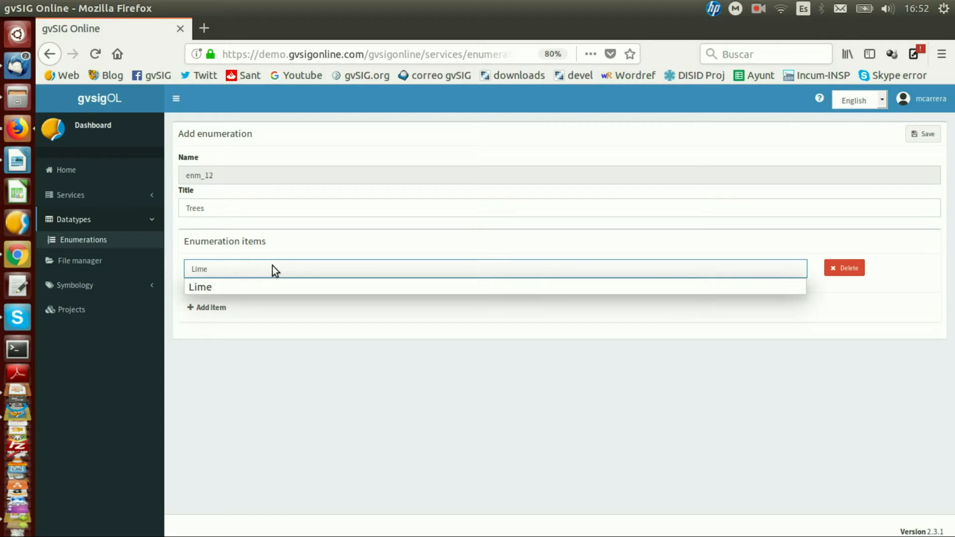
{"action": "left_click", "coordinate": [211, 307]}
{"action": "left_click", "coordinate": [224, 295]}
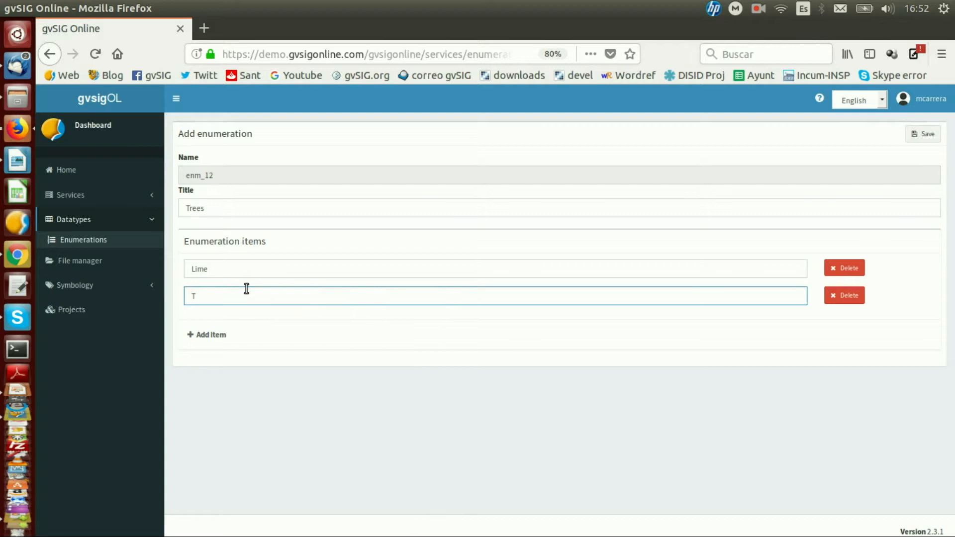
{"action": "type", "text": "Plant"}
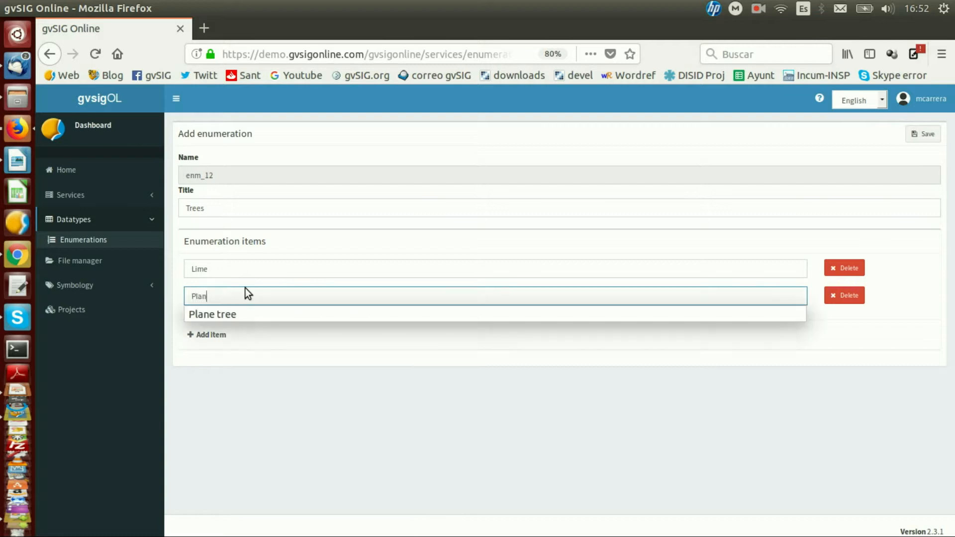
{"action": "key", "text": "BackSpace"}
{"action": "key", "text": "BackSpace"}
{"action": "left_click", "coordinate": [228, 316]}
Add Maple and Ash tree as the third and fourth items of the enumeration
{"action": "left_click", "coordinate": [218, 334]}
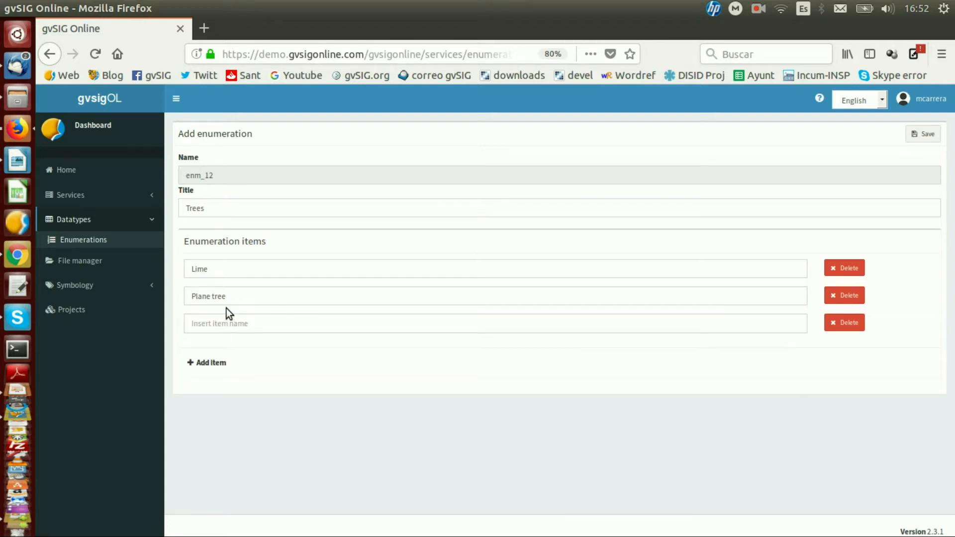
{"action": "left_click", "coordinate": [245, 318]}
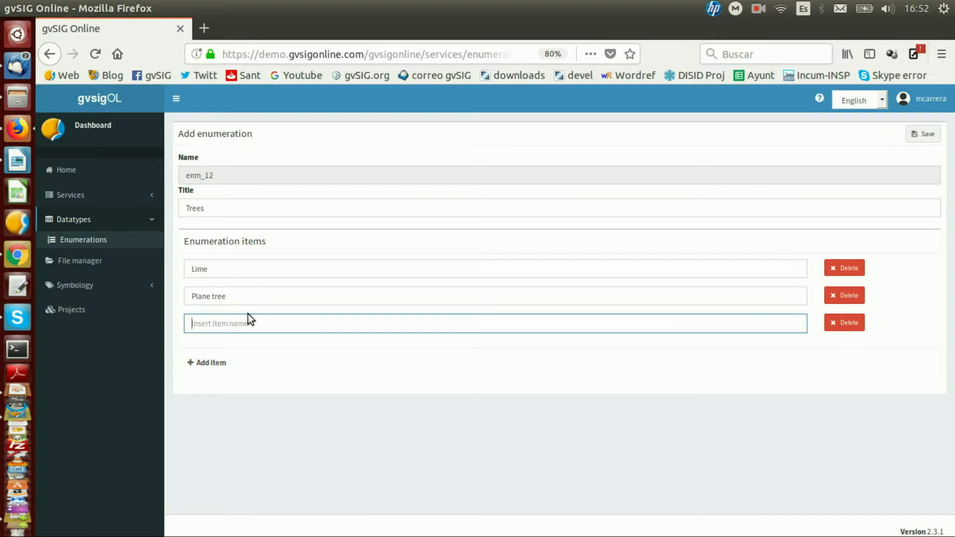
{"action": "type", "text": "Maple"}
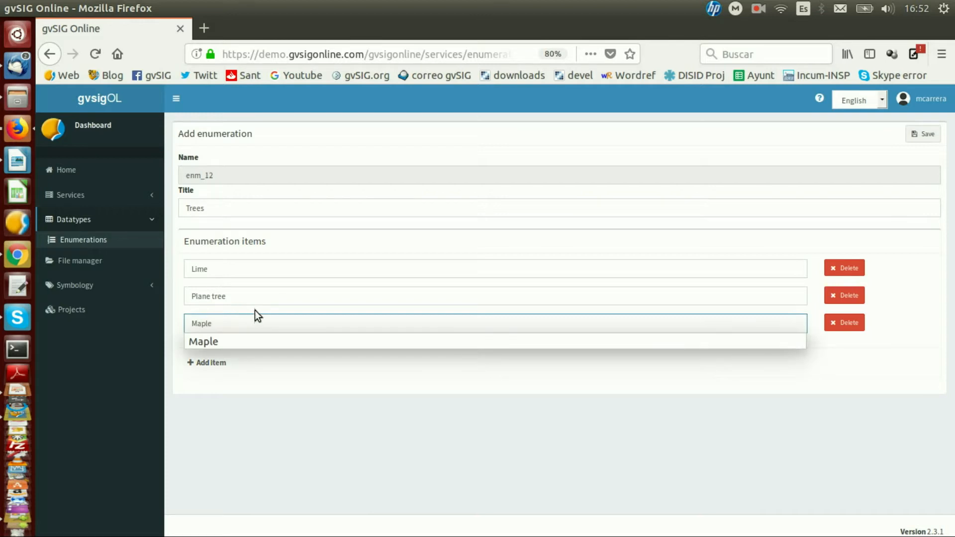
{"action": "left_click", "coordinate": [214, 362]}
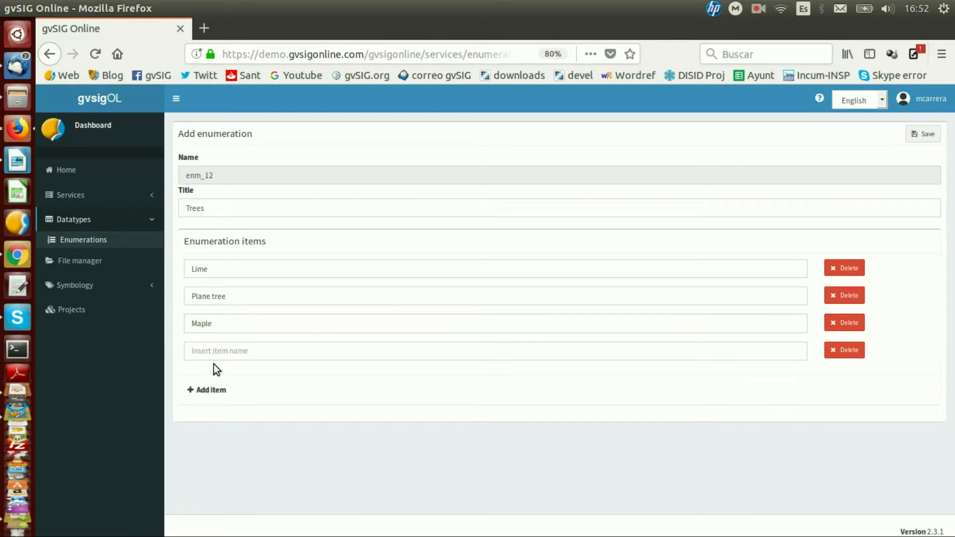
{"action": "left_click", "coordinate": [246, 349]}
{"action": "type", "text": "As"}
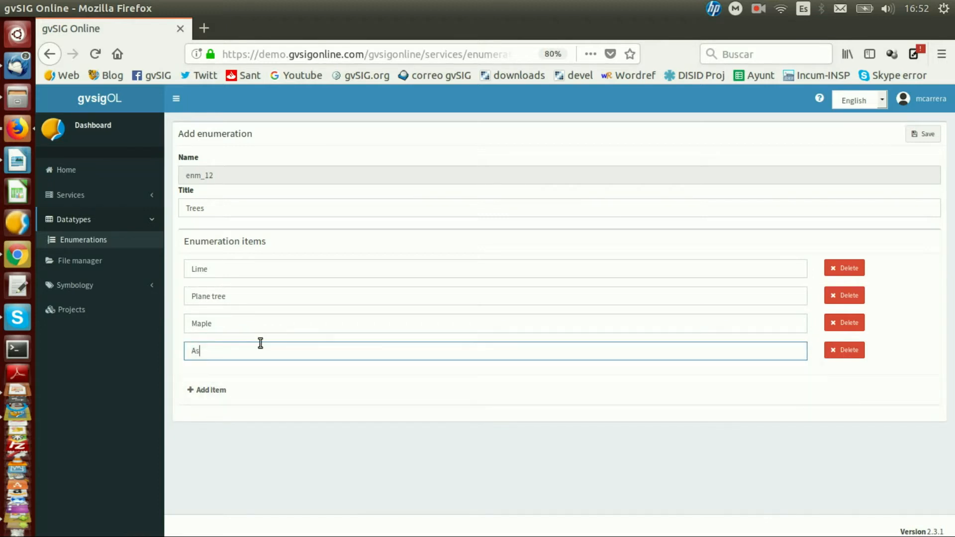
{"action": "type", "text": "h tree"}
Add Acacia as the fifth item and save the Trees enumeration
{"action": "left_click", "coordinate": [208, 394]}
{"action": "left_click", "coordinate": [240, 377]}
{"action": "type", "text": "Acacia"}
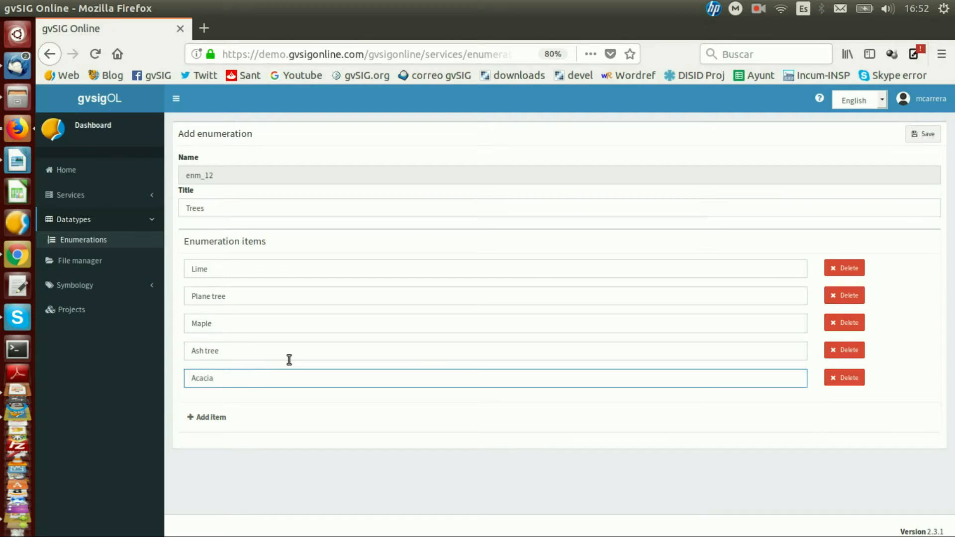
{"action": "left_click", "coordinate": [924, 134]}
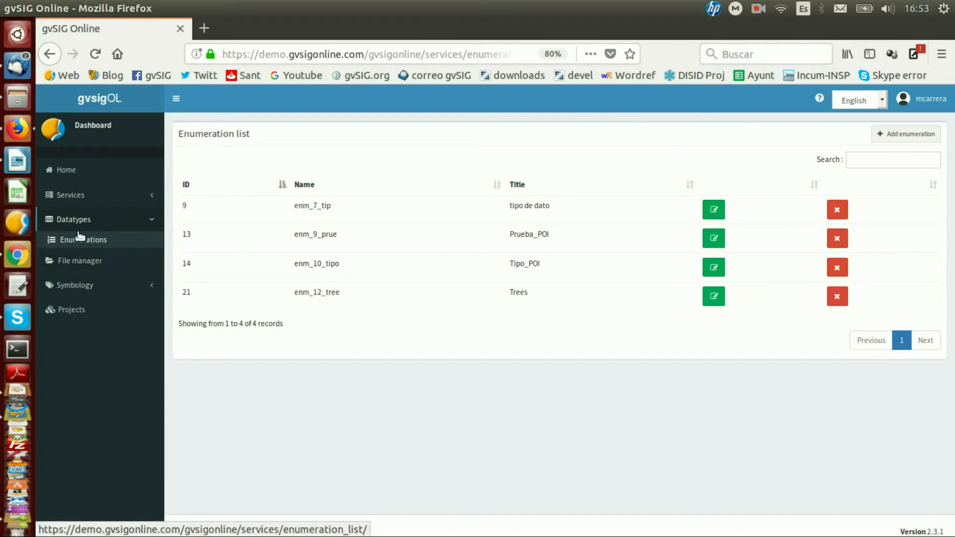
Start creating an empty layer from the layer list, stored in the Municipality_GIS data store
{"action": "left_click", "coordinate": [79, 197]}
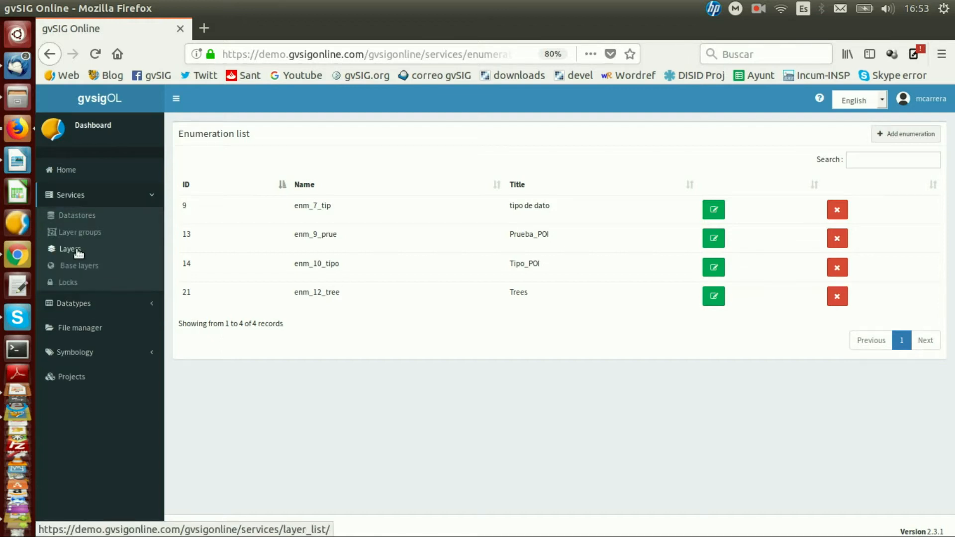
{"action": "left_click", "coordinate": [79, 252]}
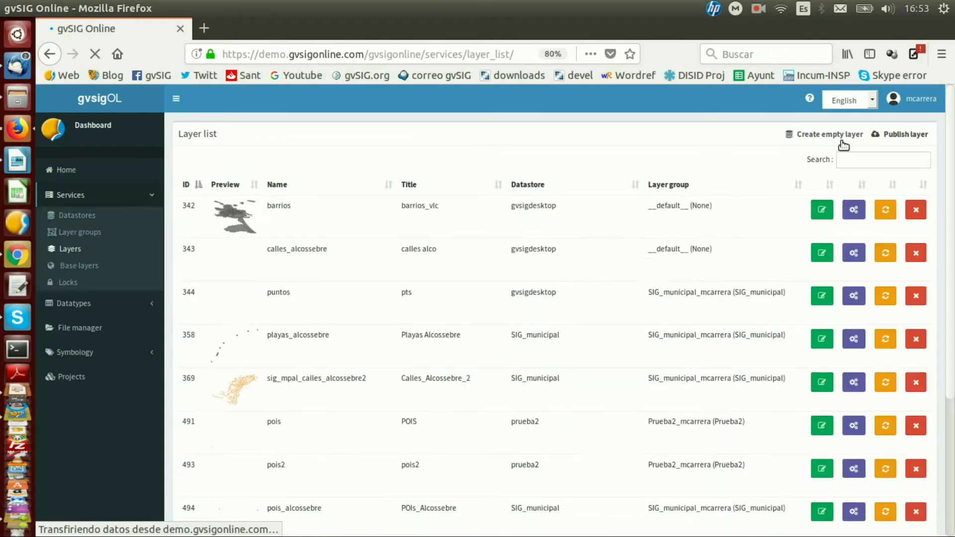
{"action": "left_click", "coordinate": [829, 137]}
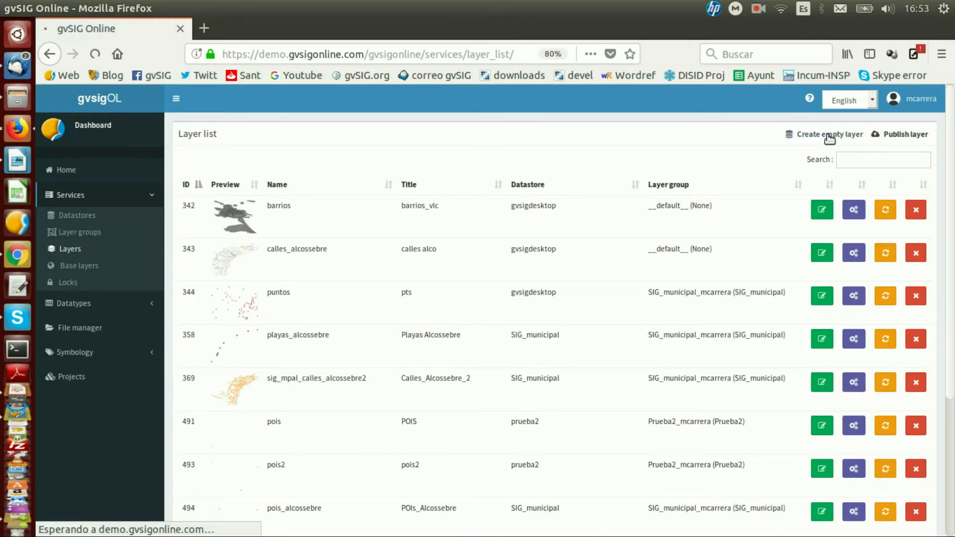
{"action": "left_click", "coordinate": [256, 182]}
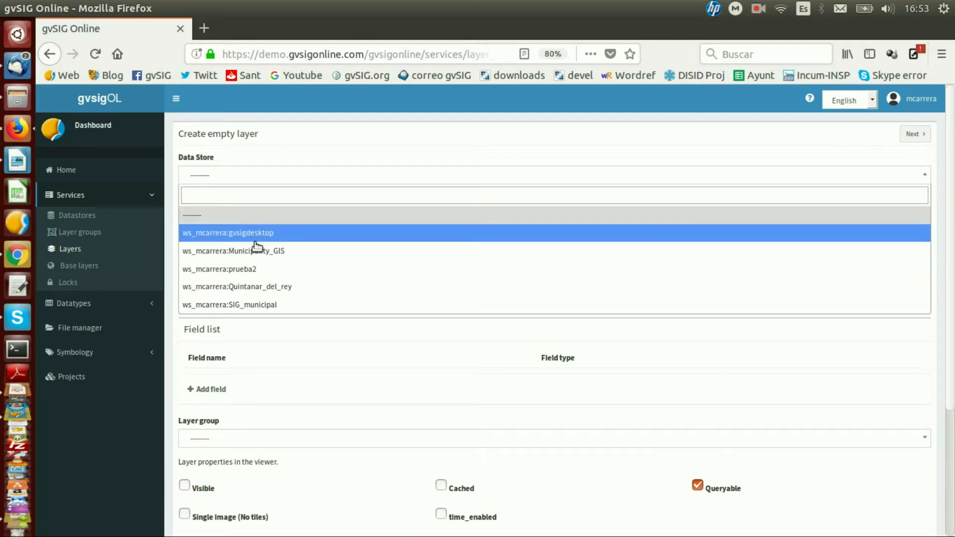
{"action": "left_click", "coordinate": [277, 251]}
Set the empty layer's resource name to Zurich_trees_ and its title to Zurich trees
{"action": "left_click", "coordinate": [239, 220]}
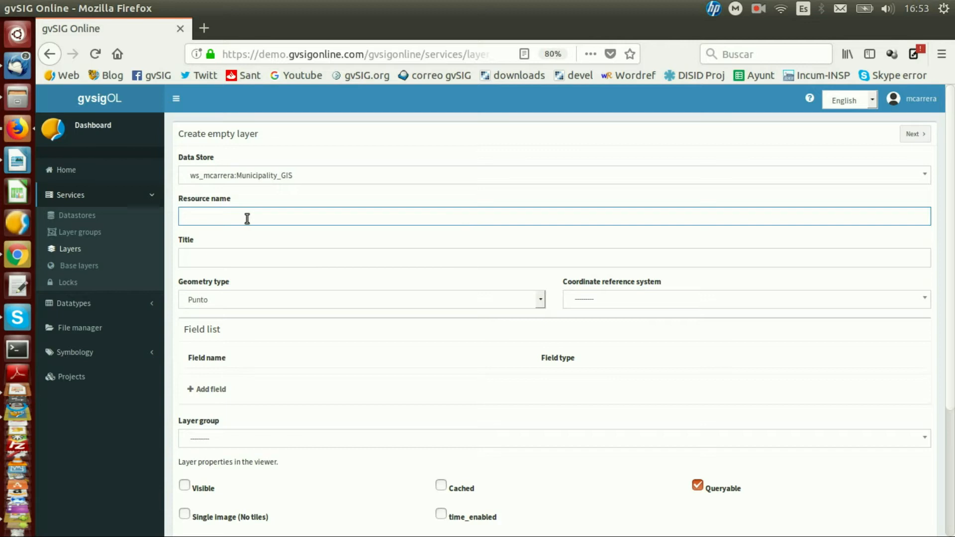
{"action": "type", "text": "Tre"}
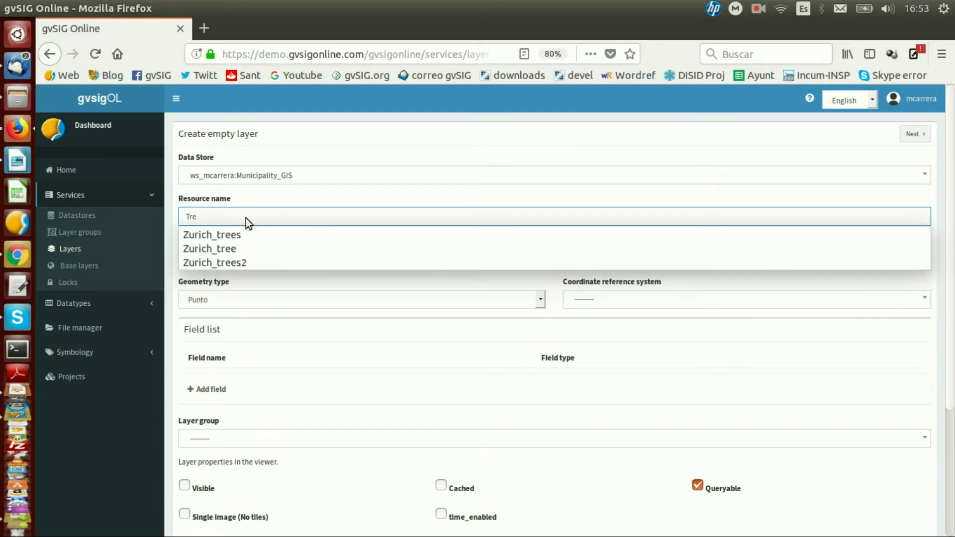
{"action": "key", "text": "Down"}
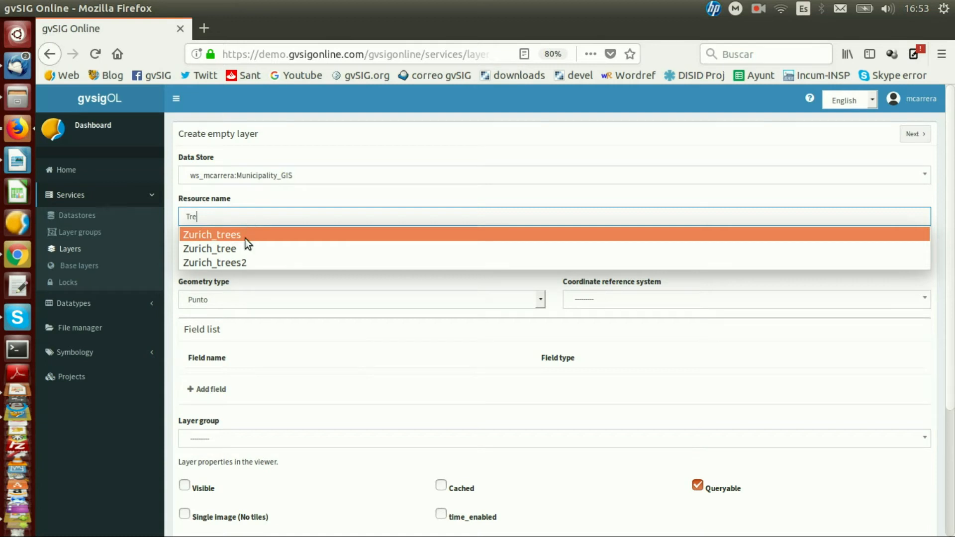
{"action": "left_click", "coordinate": [239, 232]}
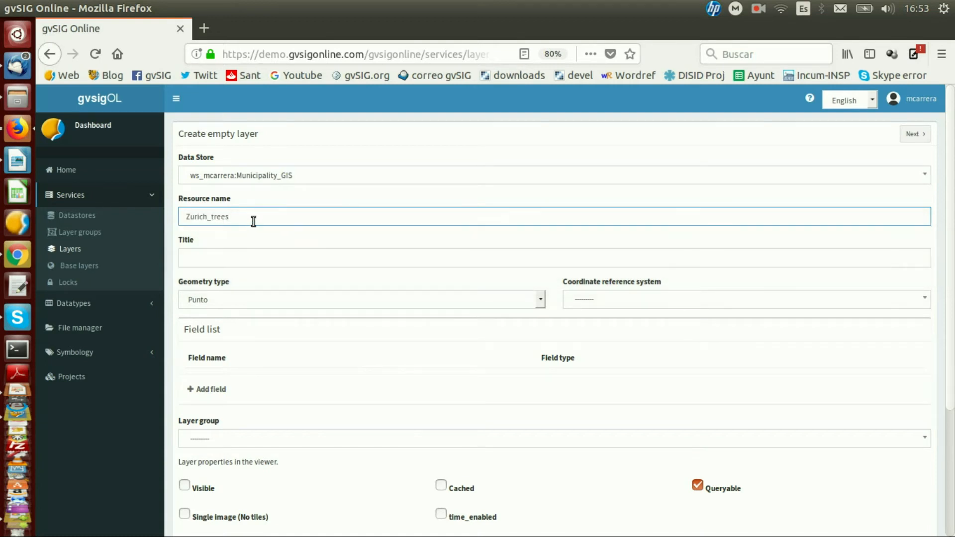
{"action": "type", "text": "_"}
{"action": "left_click", "coordinate": [260, 252]}
{"action": "type", "text": "Zu"}
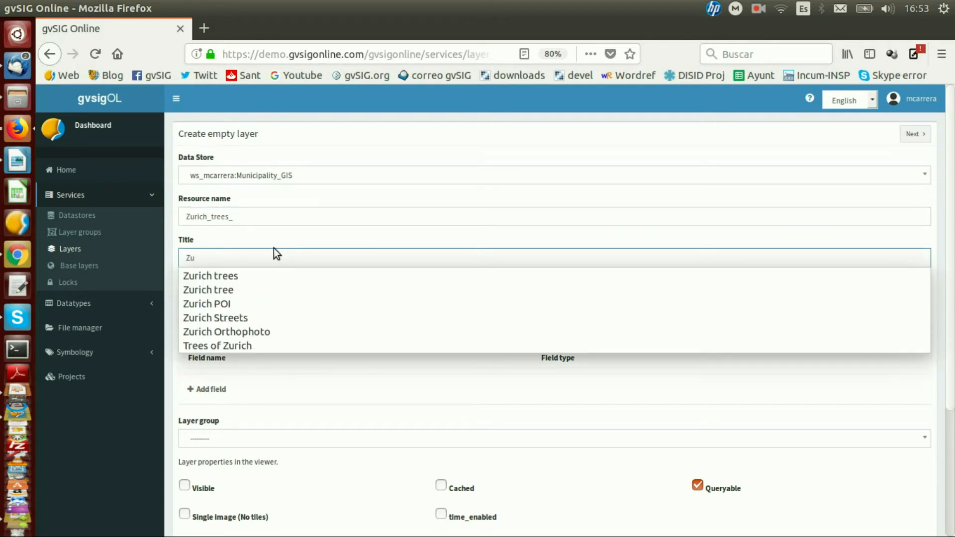
{"action": "left_click", "coordinate": [253, 276]}
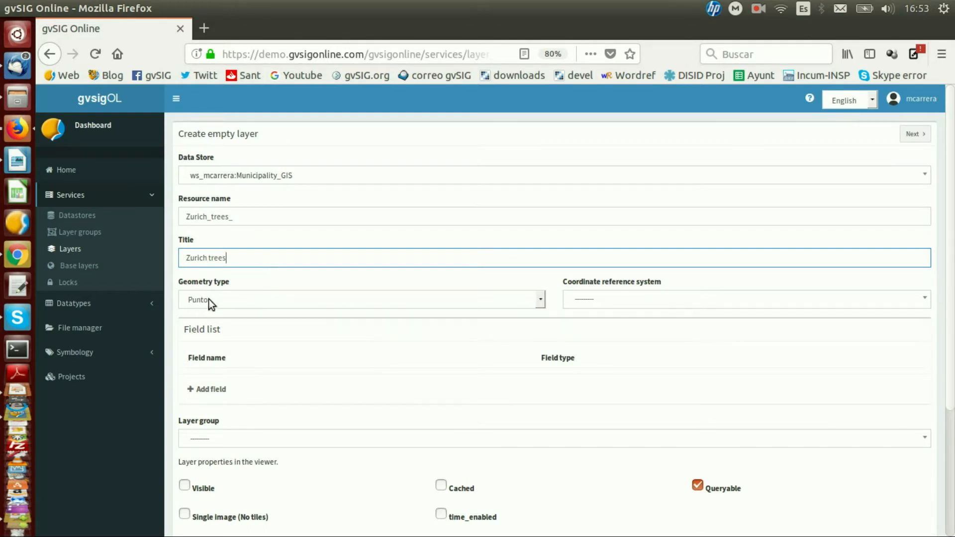
Set the layer's coordinate reference system to EPSG:4326 - WGS 84
{"action": "left_click", "coordinate": [633, 305]}
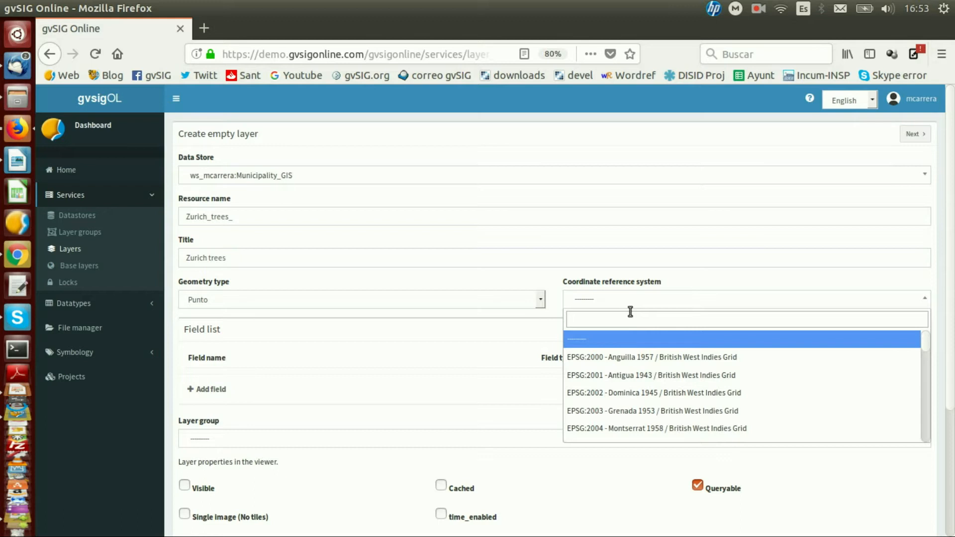
{"action": "type", "text": "4326"}
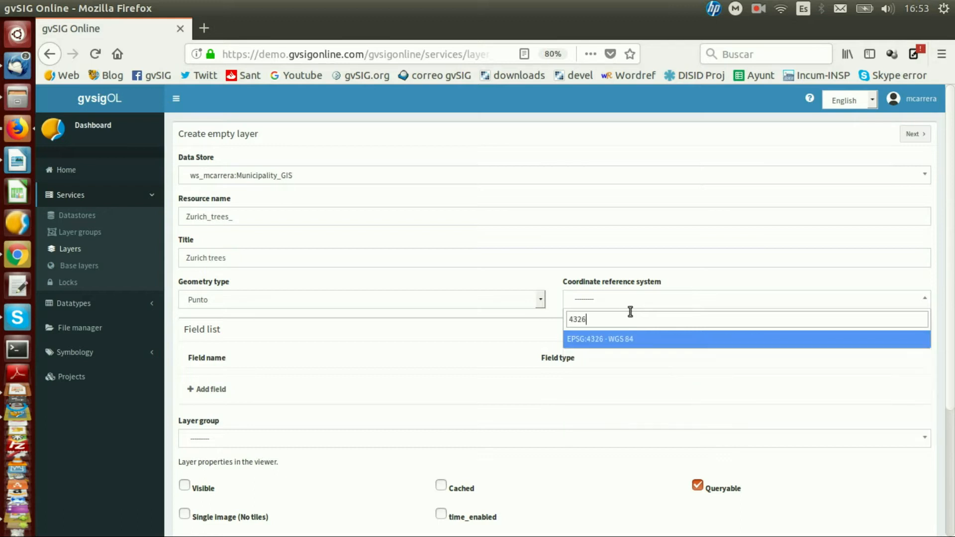
{"action": "left_click", "coordinate": [627, 338]}
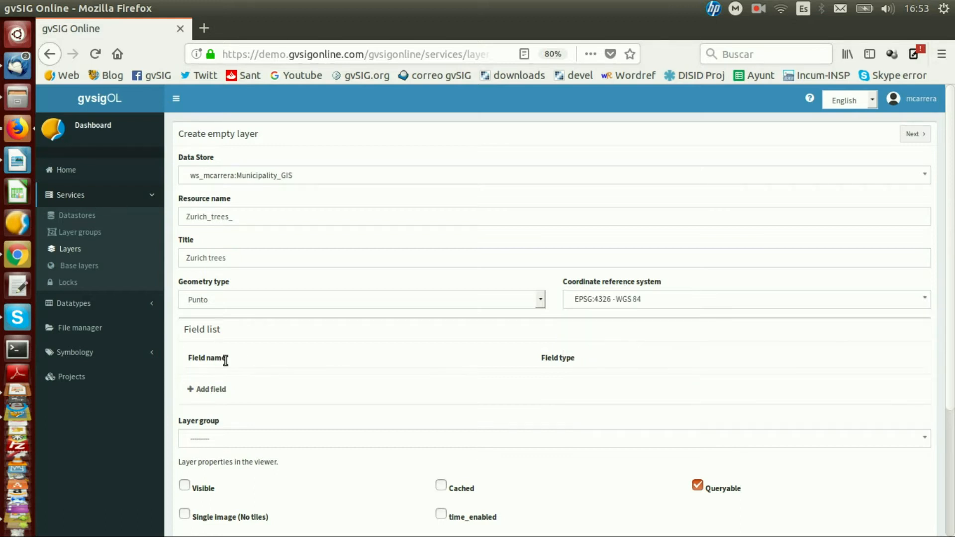
Add a Text field named Location to the empty layer's field list
{"action": "left_click", "coordinate": [208, 391]}
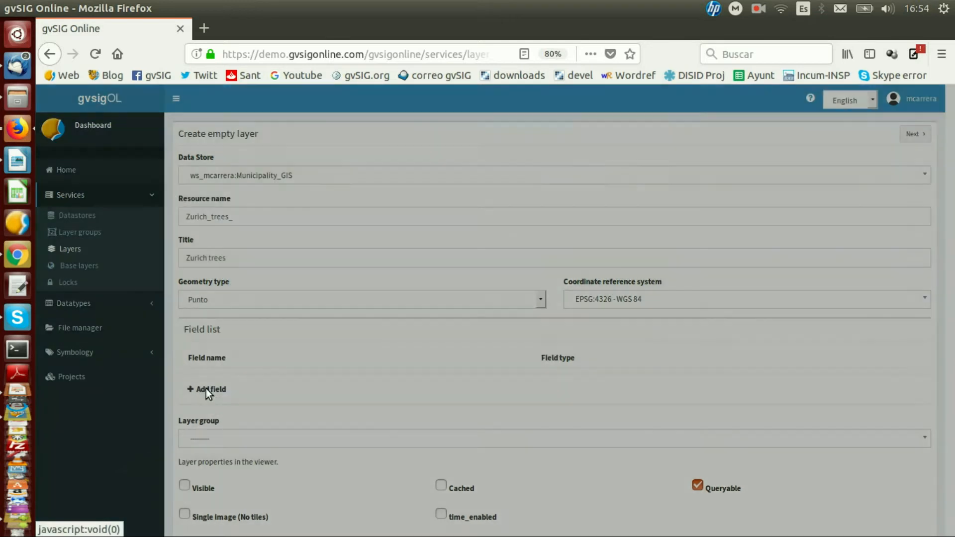
{"action": "left_click", "coordinate": [360, 165]}
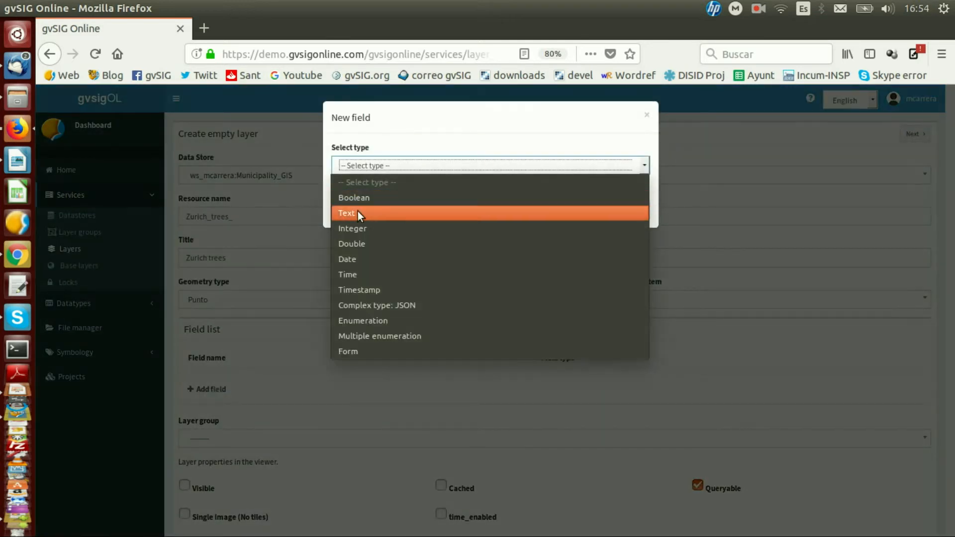
{"action": "left_click", "coordinate": [357, 212]}
{"action": "left_click", "coordinate": [350, 203]}
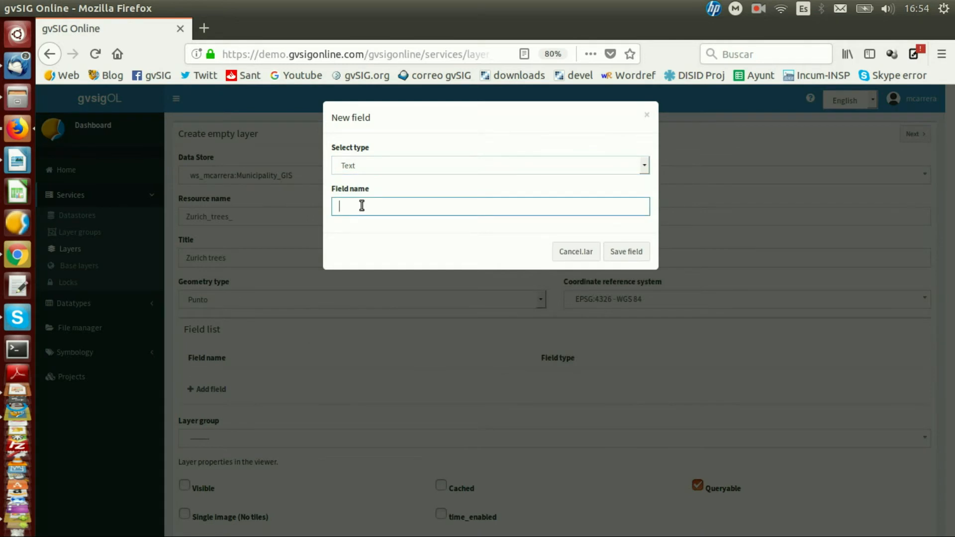
{"action": "type", "text": "Location"}
{"action": "left_click", "coordinate": [626, 252]}
Add an Enumeration field based on the Trees enumeration to the layer's field list
{"action": "left_click", "coordinate": [211, 410]}
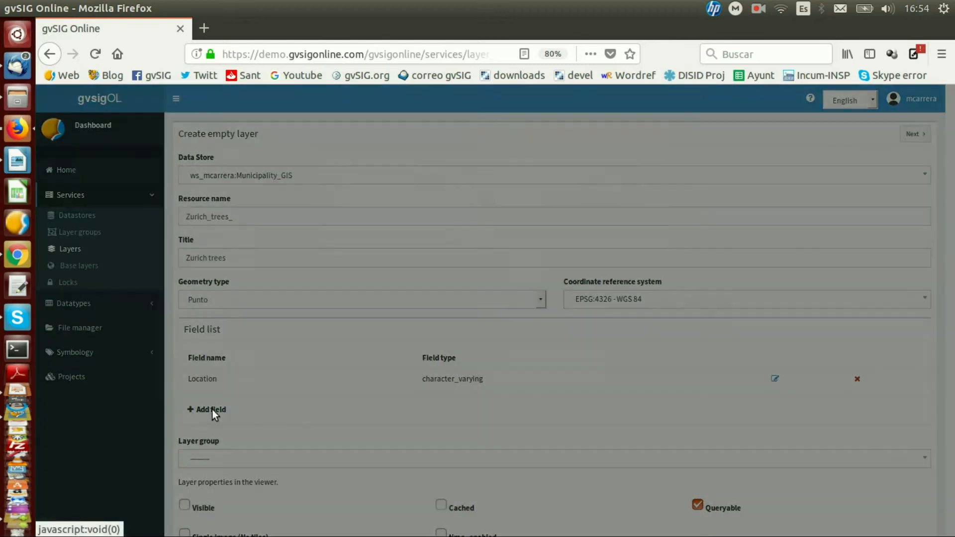
{"action": "left_click", "coordinate": [356, 168]}
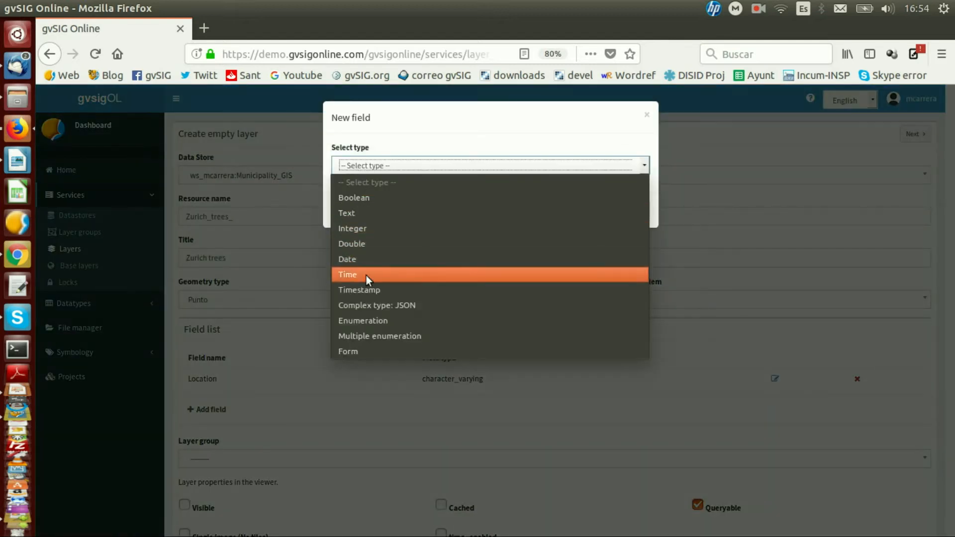
{"action": "left_click", "coordinate": [366, 322]}
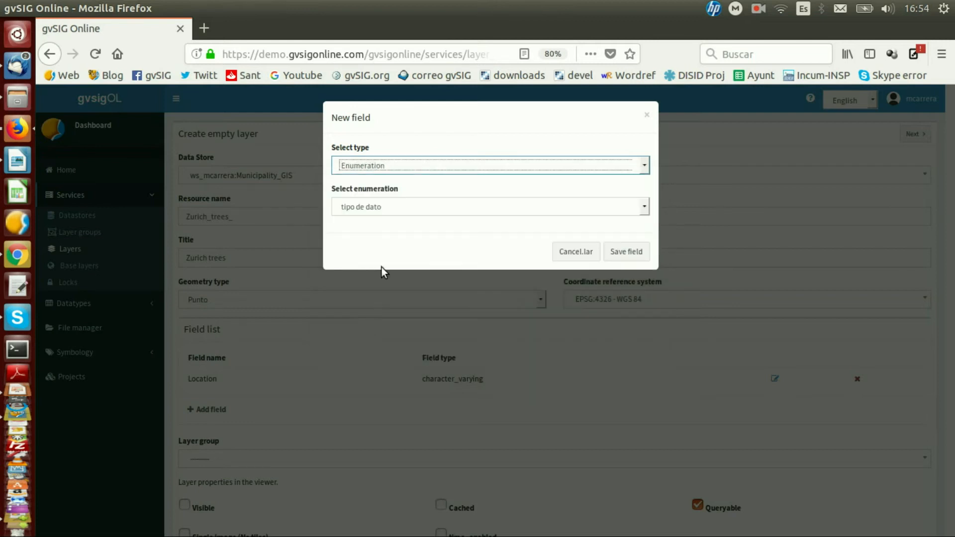
{"action": "left_click", "coordinate": [371, 206]}
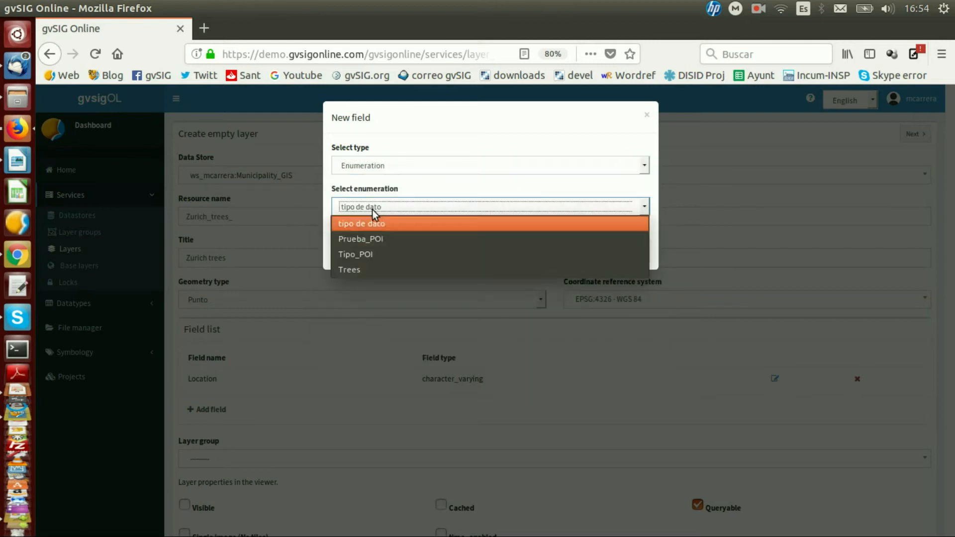
{"action": "left_click", "coordinate": [354, 270]}
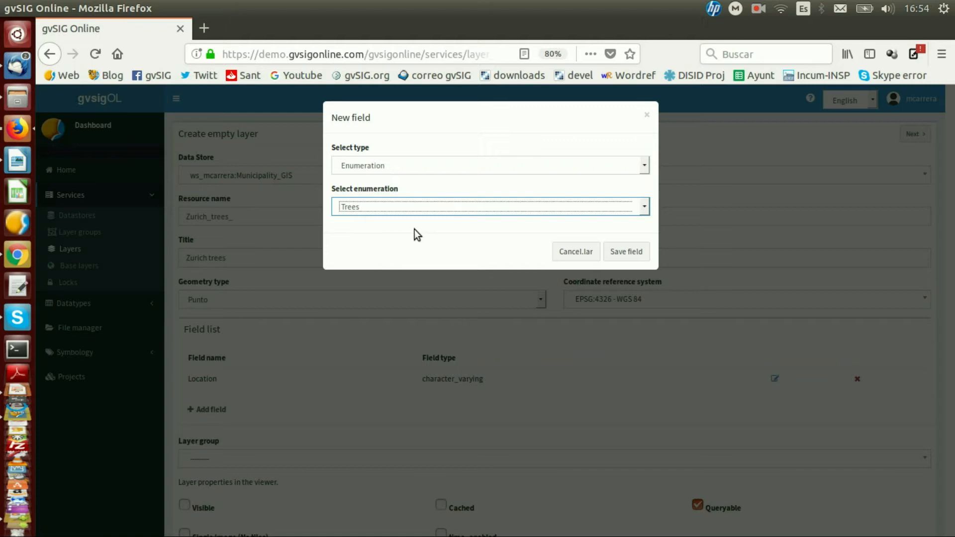
{"action": "left_click", "coordinate": [623, 253]}
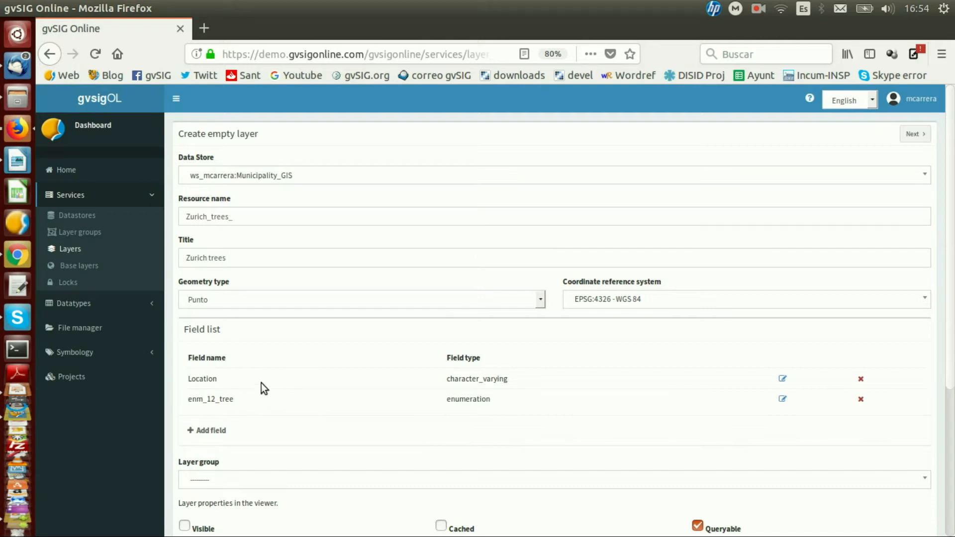
Assign the new layer to the personal Municipality_GIS layer group
{"action": "scroll", "coordinate": [263, 383], "scroll_direction": "down", "scroll_amount": 3}
{"action": "left_click", "coordinate": [260, 416]}
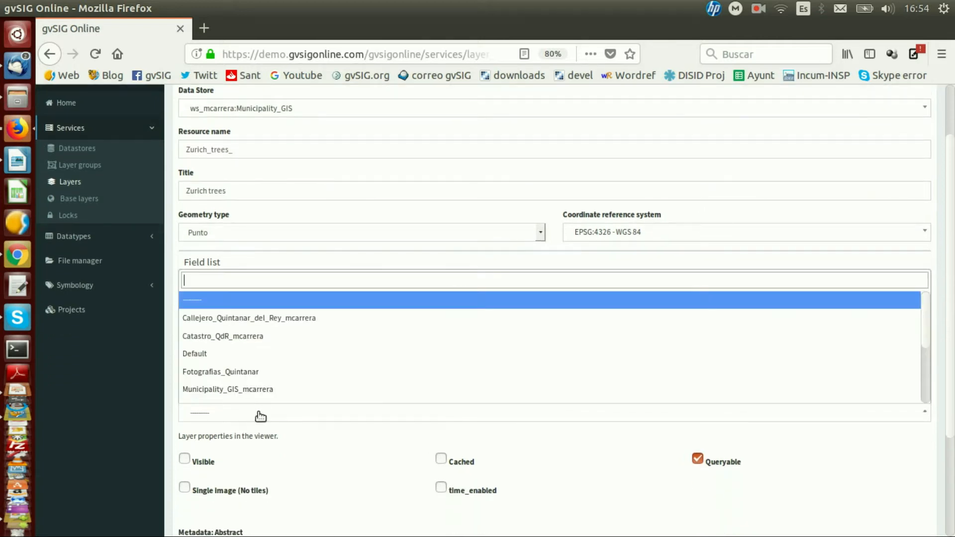
{"action": "left_click", "coordinate": [234, 390]}
{"action": "scroll", "coordinate": [257, 412], "scroll_direction": "down", "scroll_amount": 1}
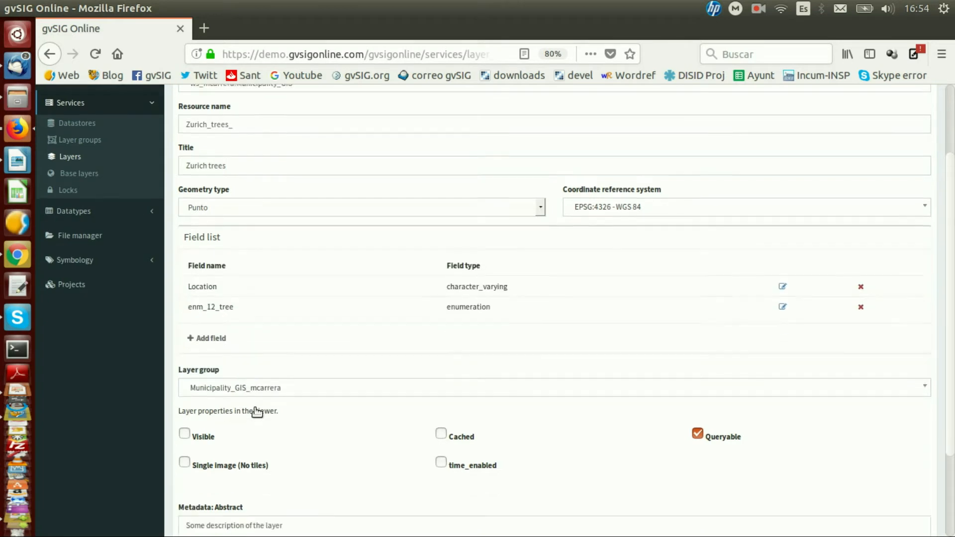
Make the layer visible in the viewer and submit the form to reach the layer permissions
{"action": "scroll", "coordinate": [257, 412], "scroll_direction": "down", "scroll_amount": 3}
{"action": "left_click", "coordinate": [185, 359]}
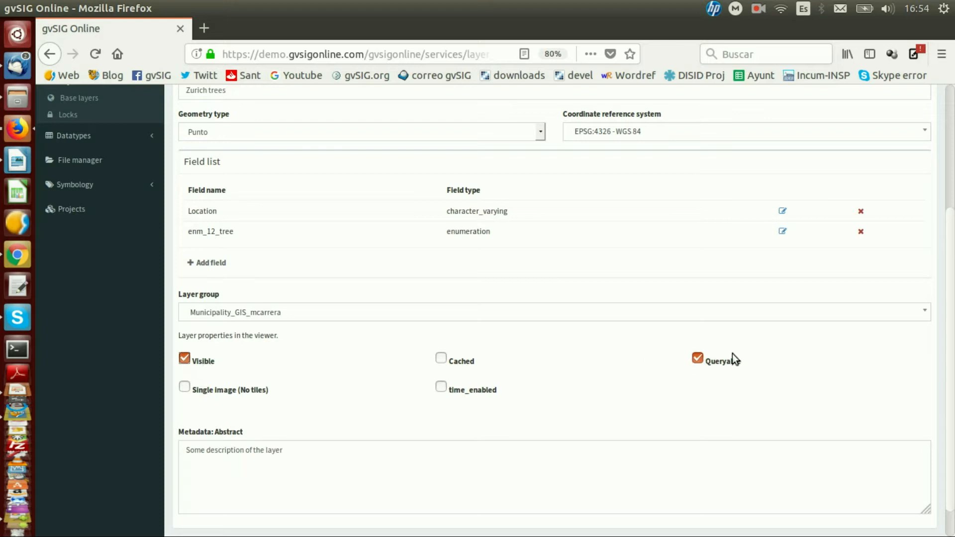
{"action": "scroll", "coordinate": [648, 324], "scroll_direction": "down", "scroll_amount": 2}
{"action": "scroll", "coordinate": [763, 243], "scroll_direction": "up", "scroll_amount": 7}
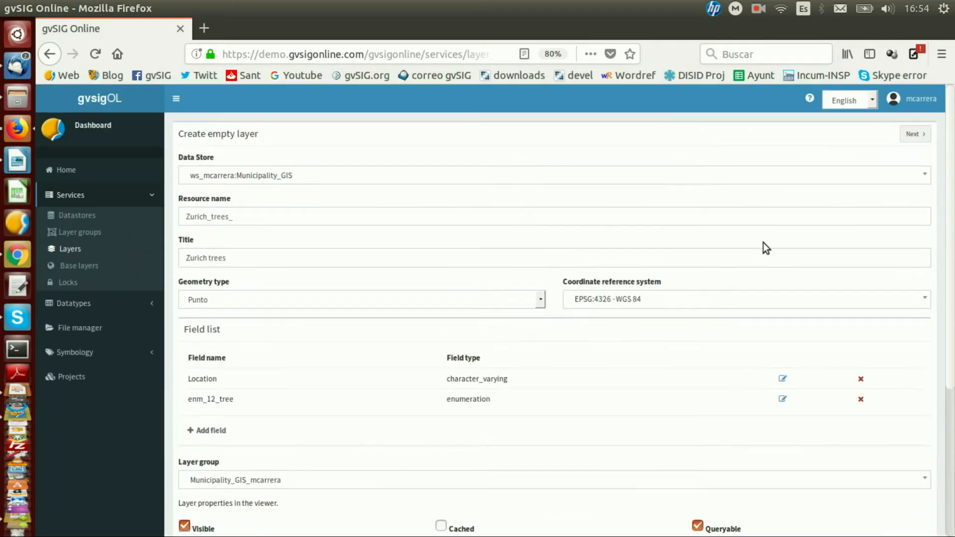
{"action": "left_click", "coordinate": [914, 134]}
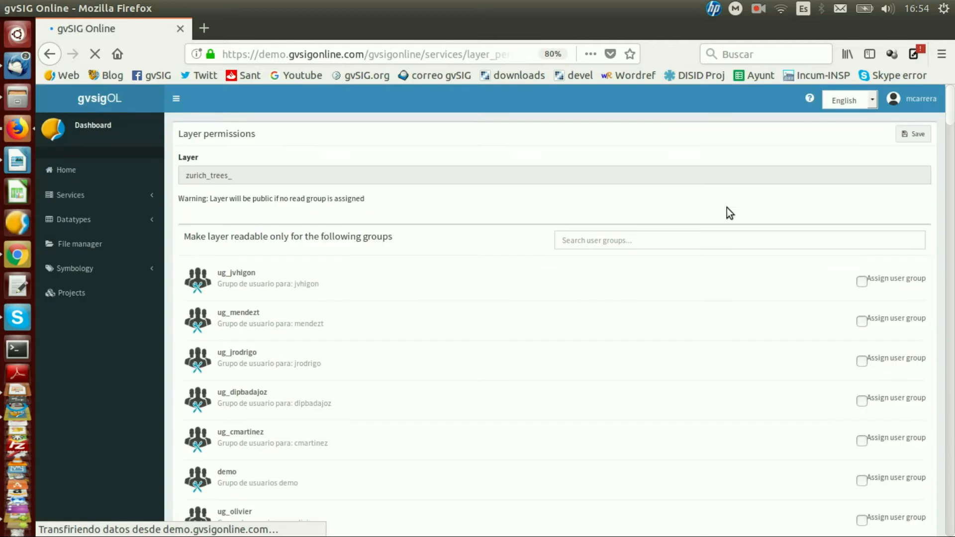
Filter the writeable user groups by "mc", grant write permission to your own user group and save the layer permissions
{"action": "scroll", "coordinate": [686, 243], "scroll_direction": "down", "scroll_amount": 6}
{"action": "left_click", "coordinate": [598, 201]}
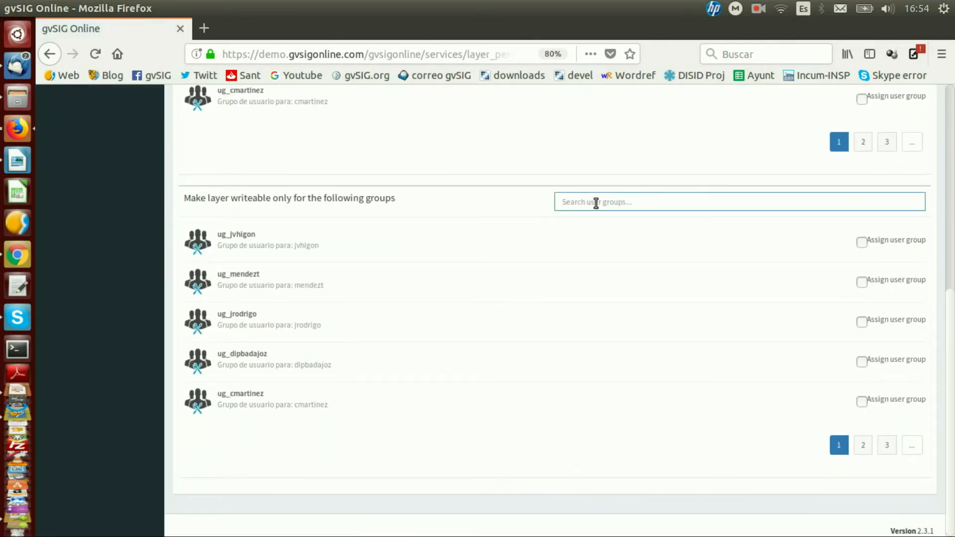
{"action": "type", "text": "mc"}
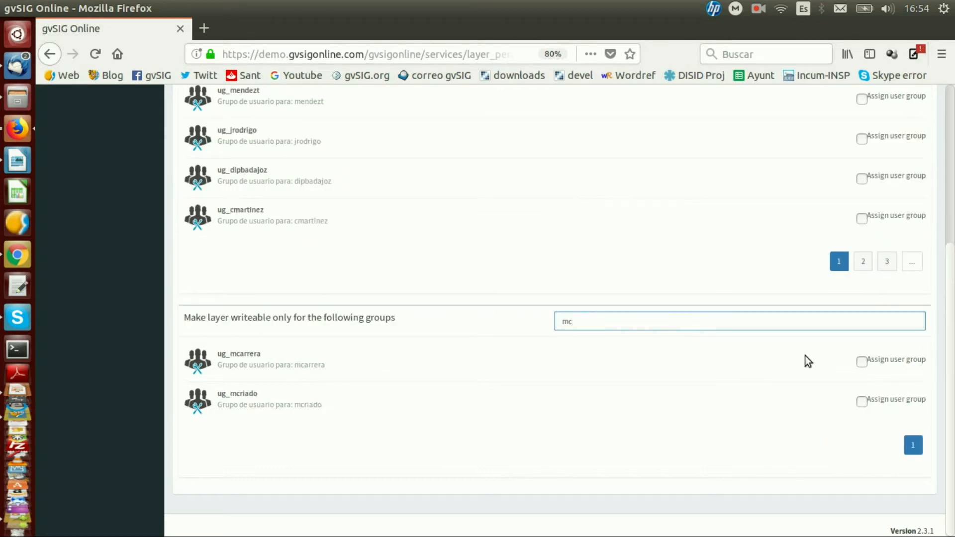
{"action": "left_click", "coordinate": [861, 361]}
{"action": "scroll", "coordinate": [845, 249], "scroll_direction": "up", "scroll_amount": 5}
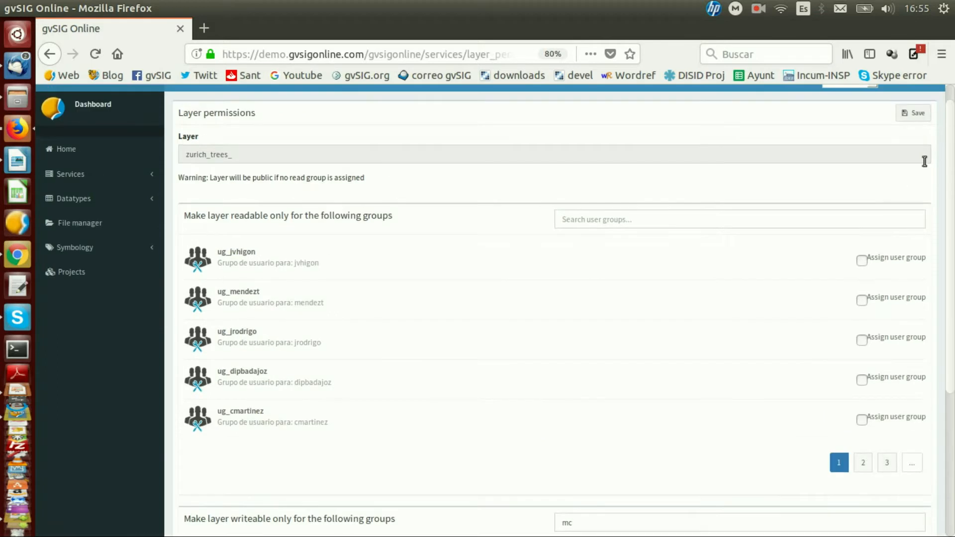
{"action": "left_click", "coordinate": [914, 113]}
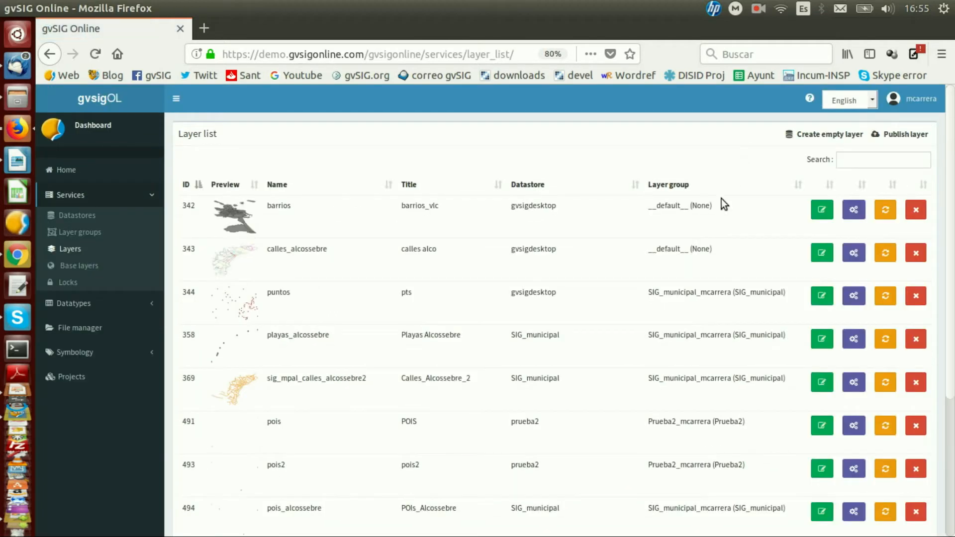
Find the new Zurich trees layer on page 4 of the layer list
{"action": "scroll", "coordinate": [731, 298], "scroll_direction": "down", "scroll_amount": 3}
{"action": "left_click", "coordinate": [893, 474]}
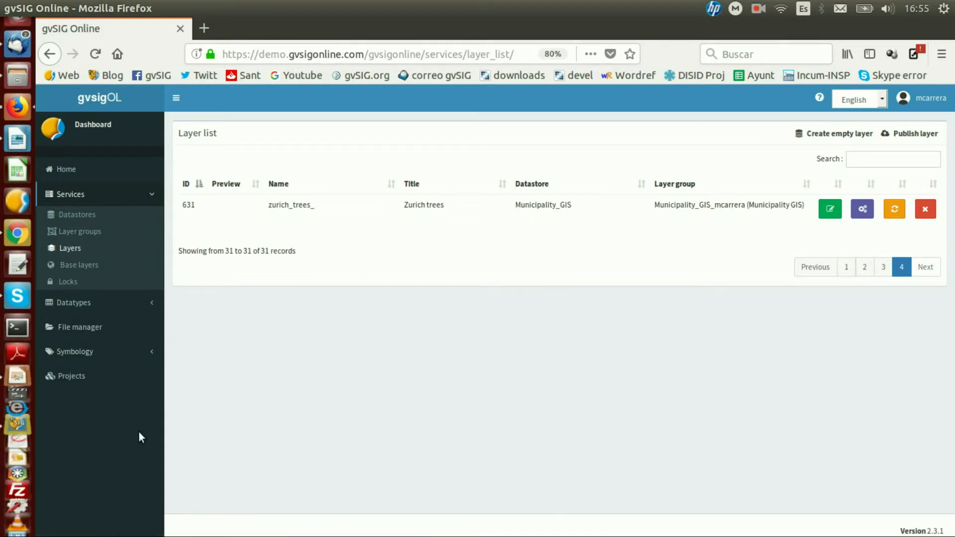
Switch to gvSIG Mobile and look over its add-notes screen and map view
{"action": "left_click", "coordinate": [16, 422]}
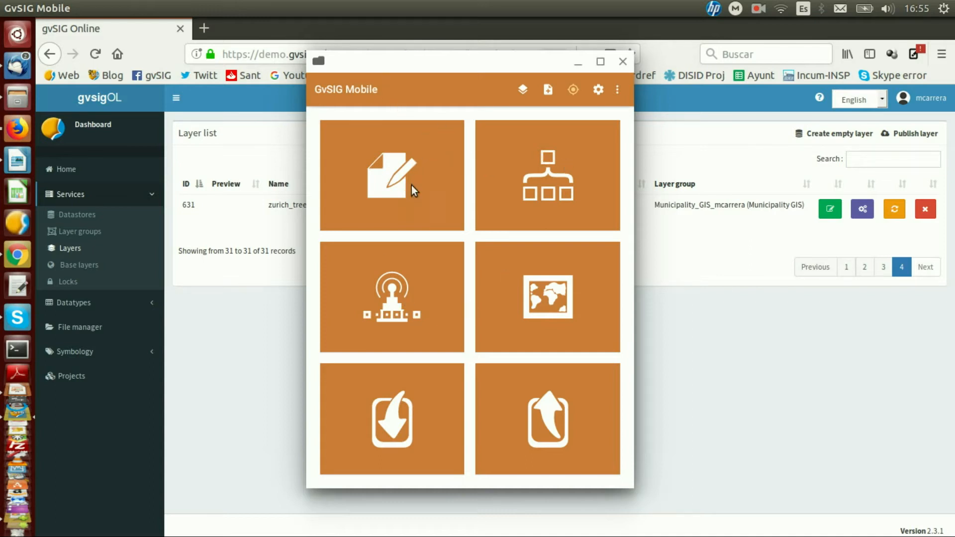
{"action": "left_click", "coordinate": [392, 176]}
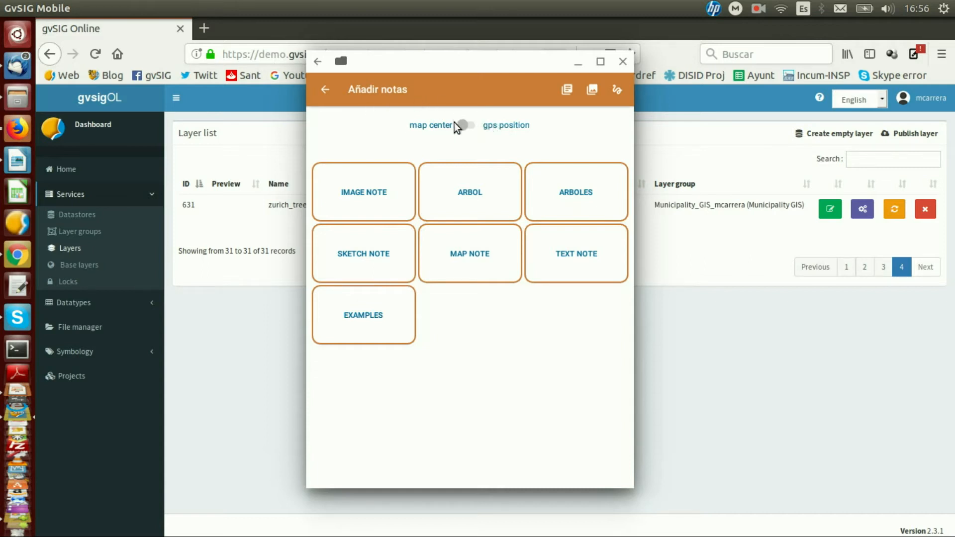
{"action": "left_click", "coordinate": [323, 88]}
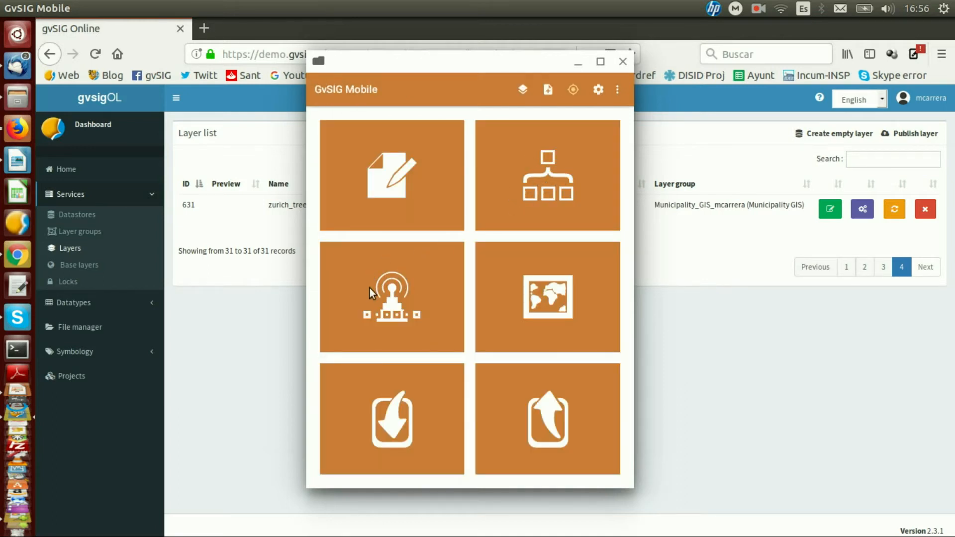
{"action": "left_click", "coordinate": [553, 296]}
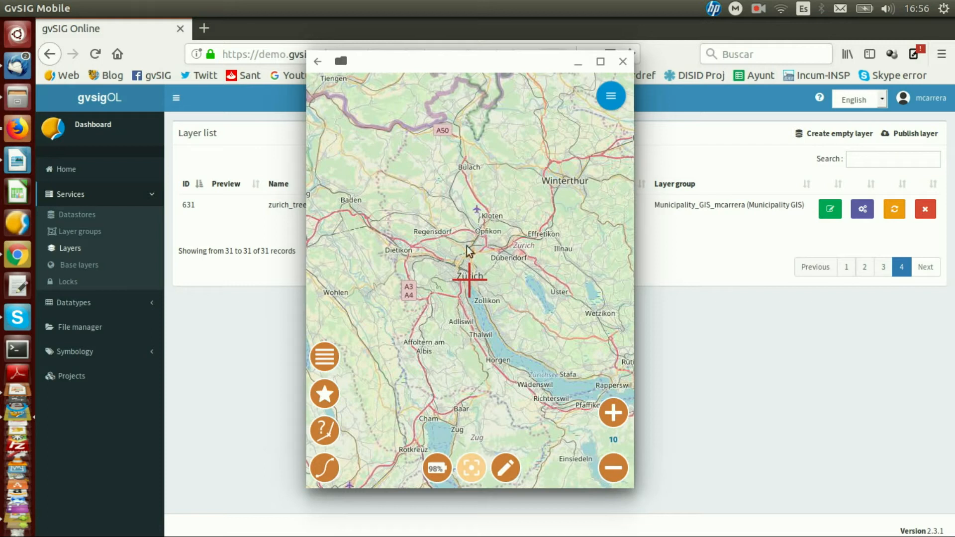
{"action": "left_click", "coordinate": [318, 61]}
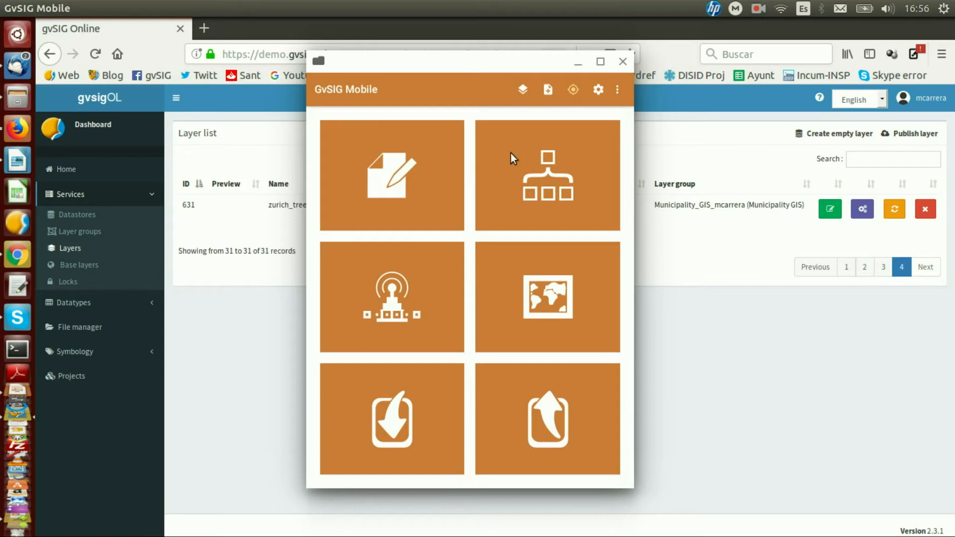
{"action": "left_click", "coordinate": [523, 89]}
{"action": "left_click_drag", "start_coordinate": [368, 58], "coordinate": [399, 82]}
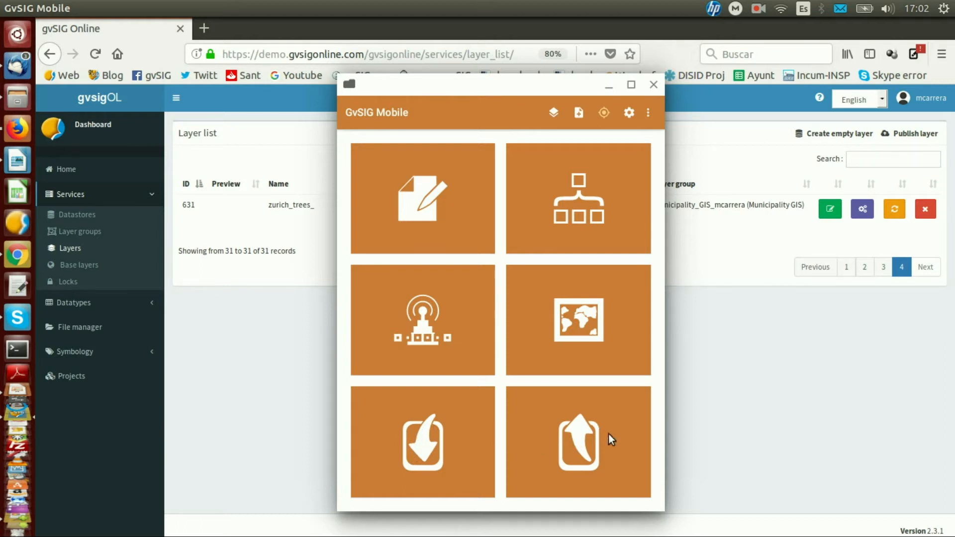
Open the gvSIG Online import list of remote layers and select the zurich_trees_ layer
{"action": "left_click", "coordinate": [420, 439]}
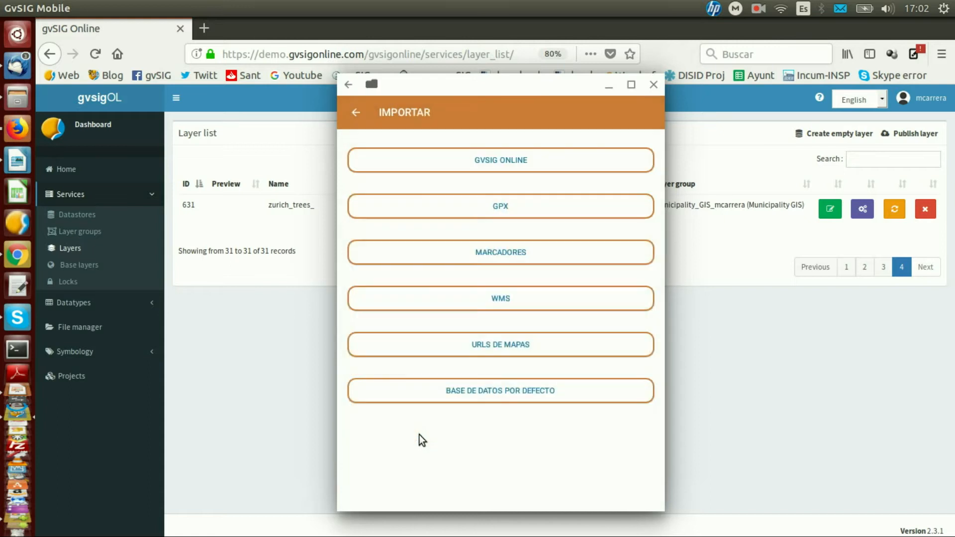
{"action": "left_click", "coordinate": [500, 160]}
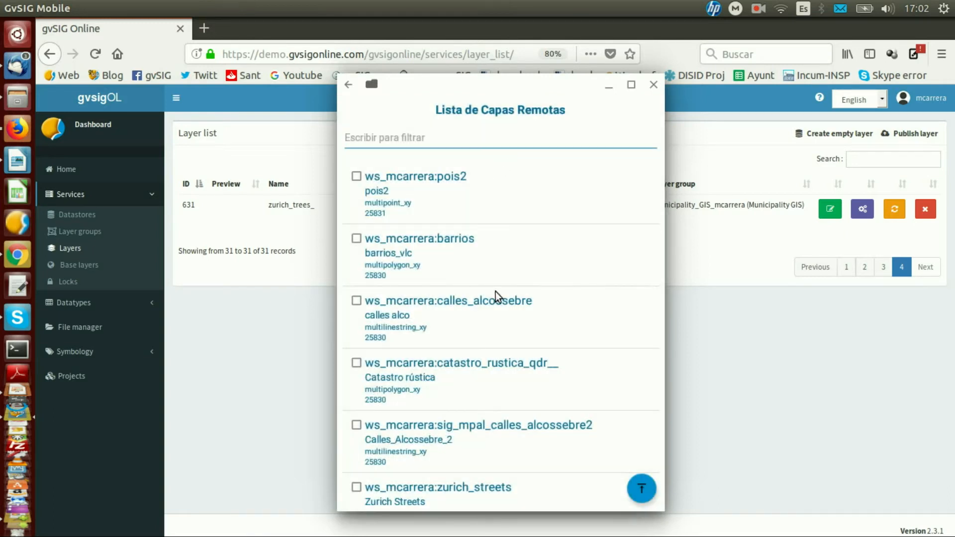
{"action": "scroll", "coordinate": [495, 292], "scroll_direction": "down", "scroll_amount": 9}
{"action": "scroll", "coordinate": [453, 298], "scroll_direction": "down", "scroll_amount": 2}
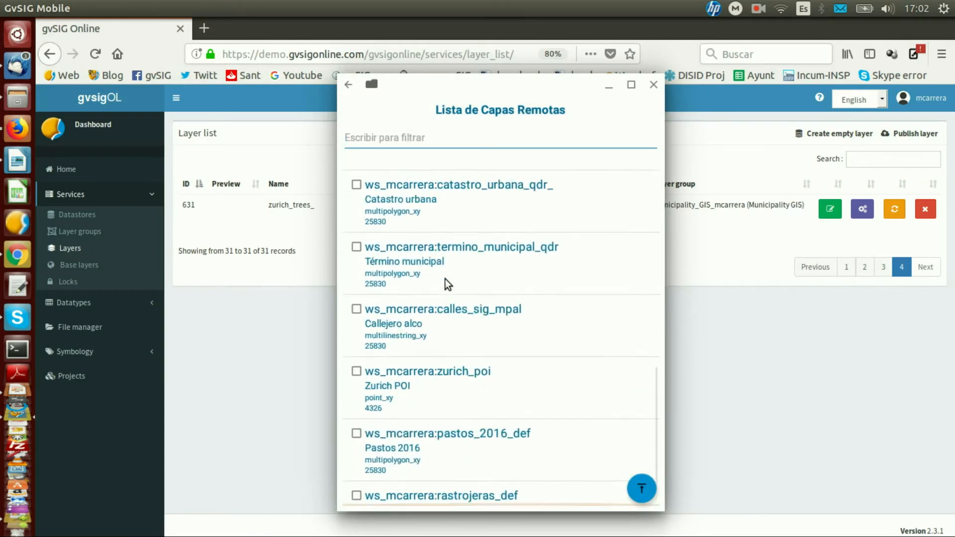
{"action": "scroll", "coordinate": [445, 279], "scroll_direction": "up", "scroll_amount": 6}
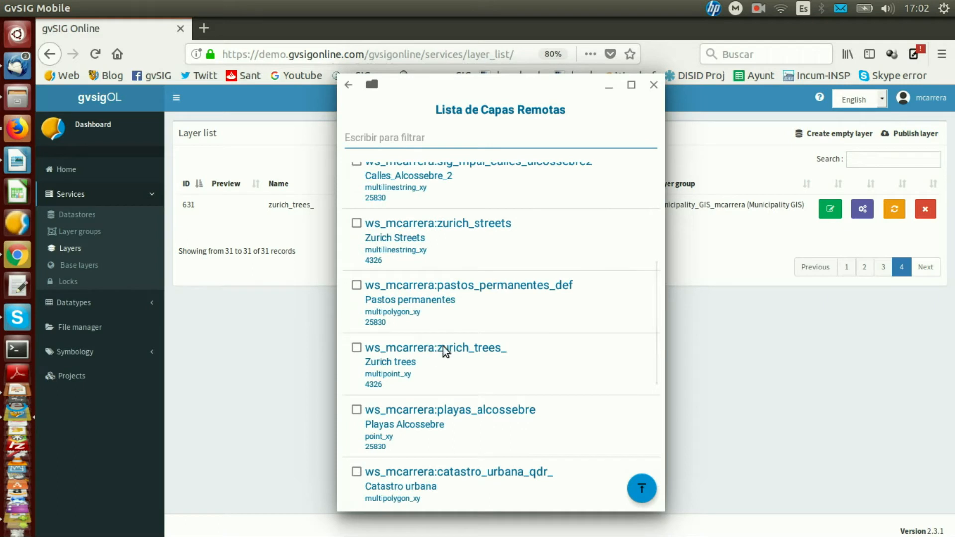
{"action": "left_click", "coordinate": [357, 348]}
Download the selected layer as the database zurichtrees_20180227.sqlite and acknowledge the download
{"action": "left_click", "coordinate": [640, 490]}
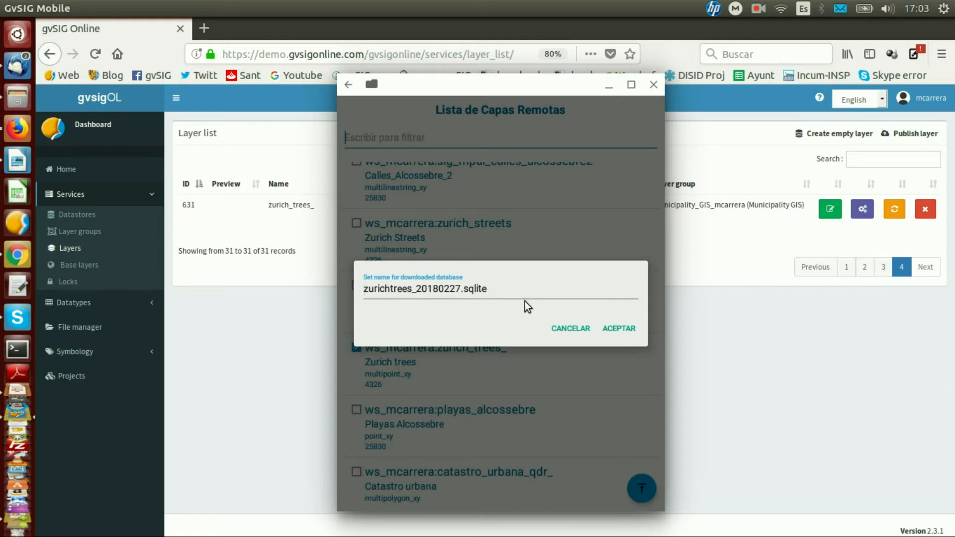
{"action": "left_click", "coordinate": [617, 330]}
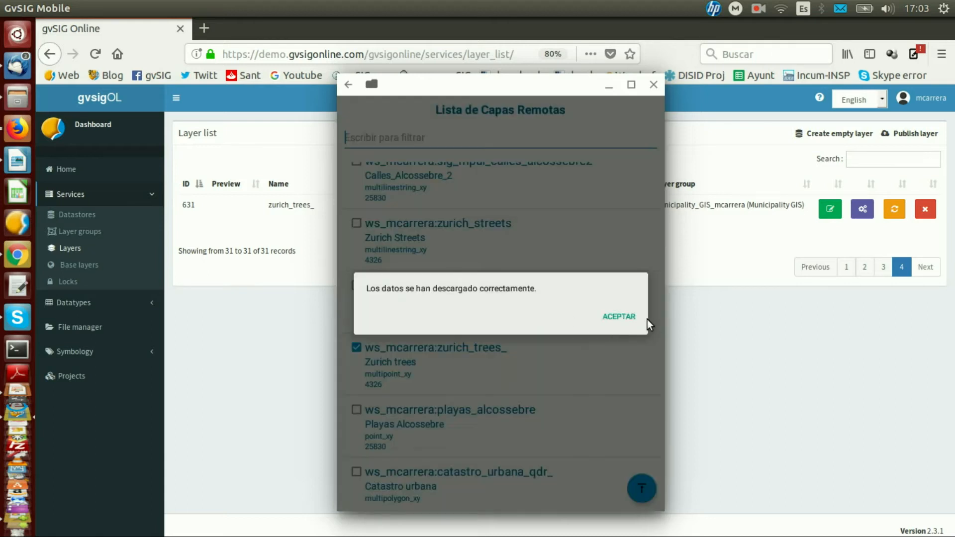
{"action": "left_click", "coordinate": [617, 316]}
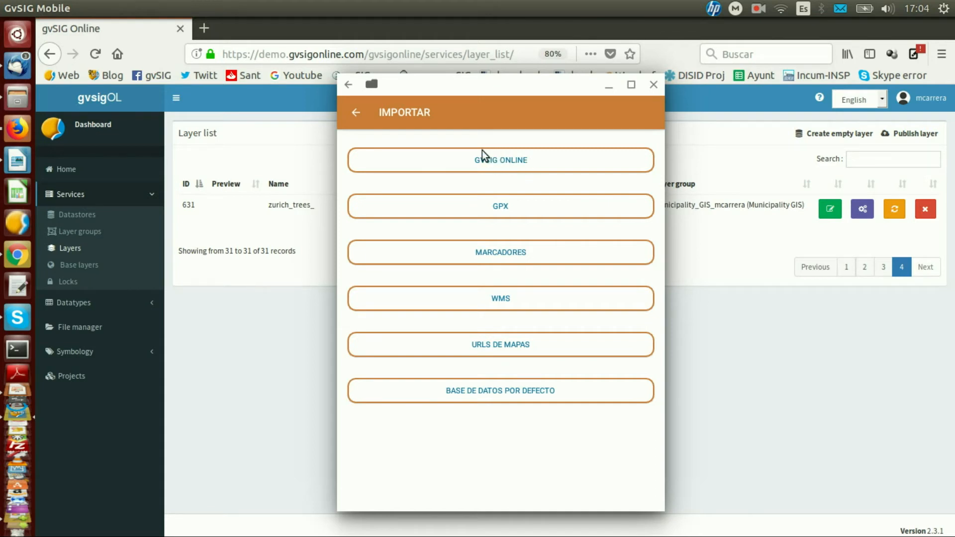
Activate editing for the ws_mcarrera:zurich_trees_ layer from the map view's editable layers list and return to the map
{"action": "left_click", "coordinate": [356, 112]}
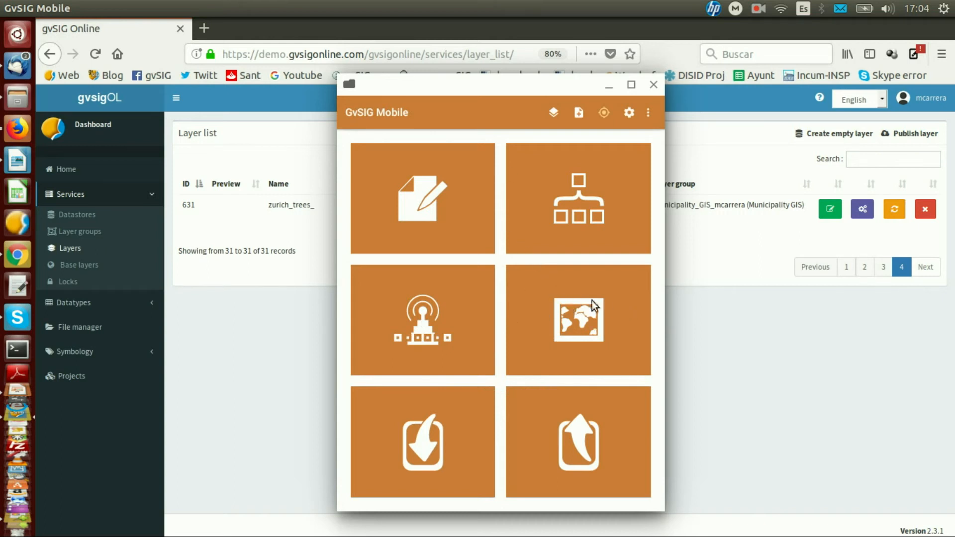
{"action": "left_click", "coordinate": [571, 312]}
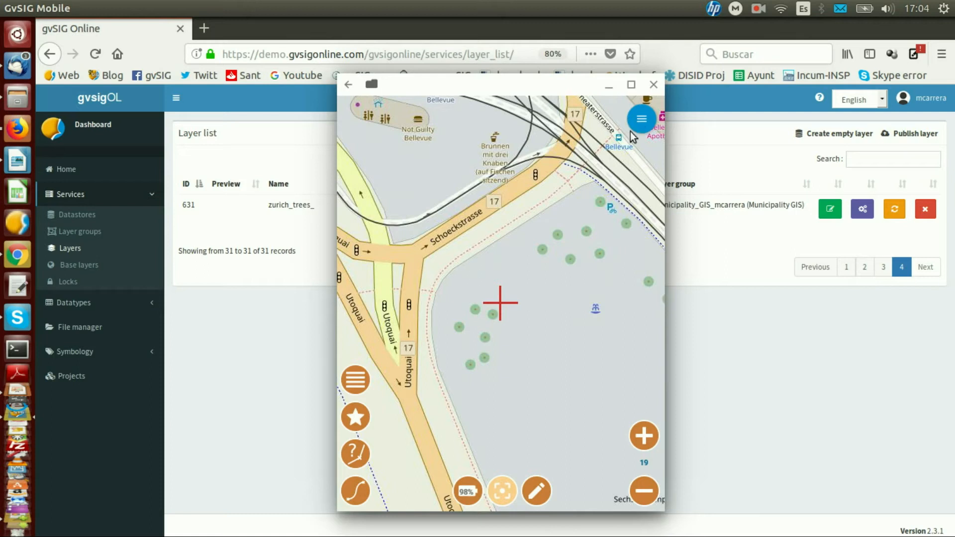
{"action": "left_click", "coordinate": [536, 490]}
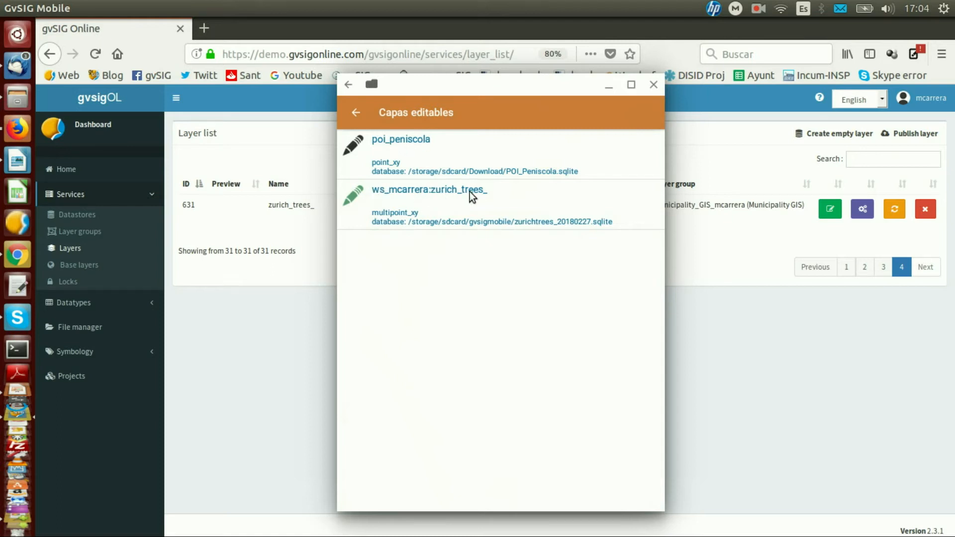
{"action": "left_click", "coordinate": [354, 196]}
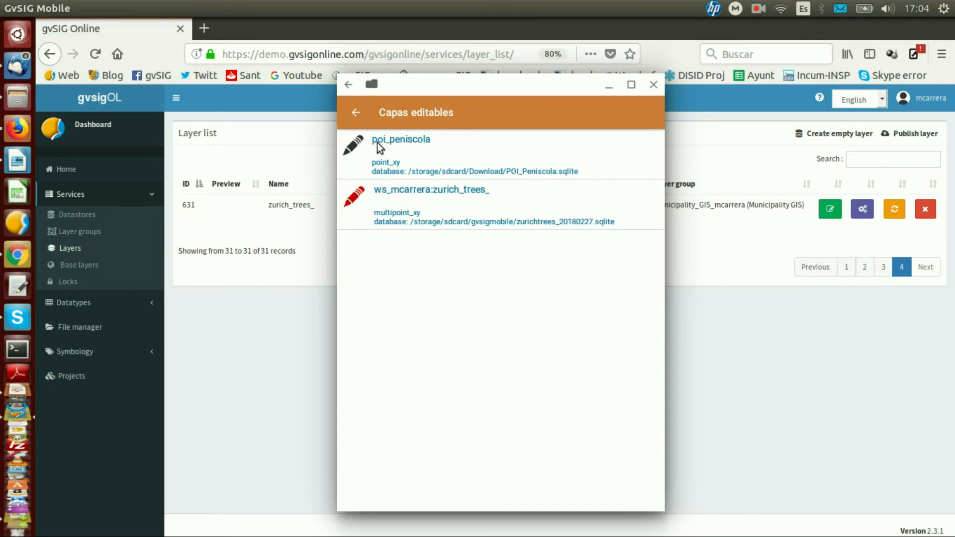
{"action": "left_click", "coordinate": [354, 112]}
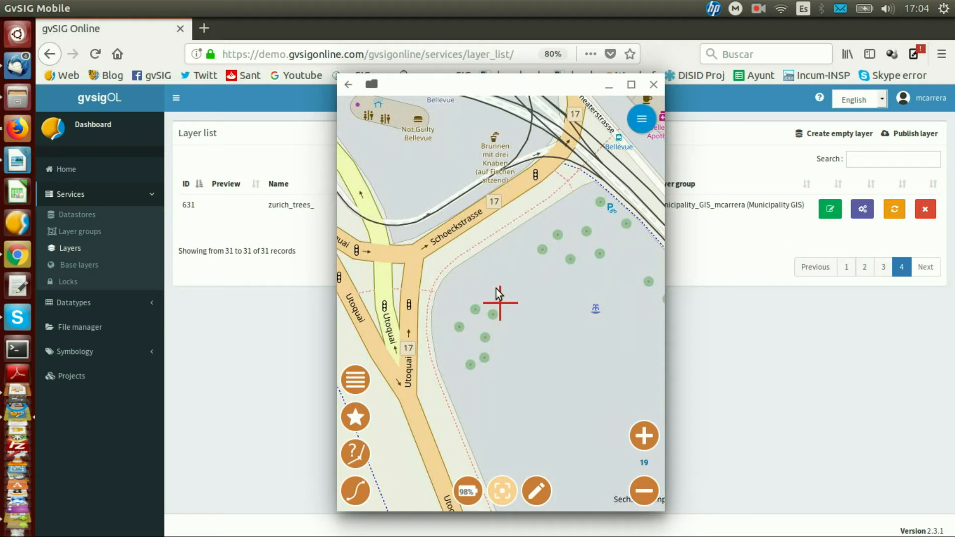
Add a tree point at the map centre over a tree beside Utoquai and save its geometry
{"action": "left_click", "coordinate": [536, 489]}
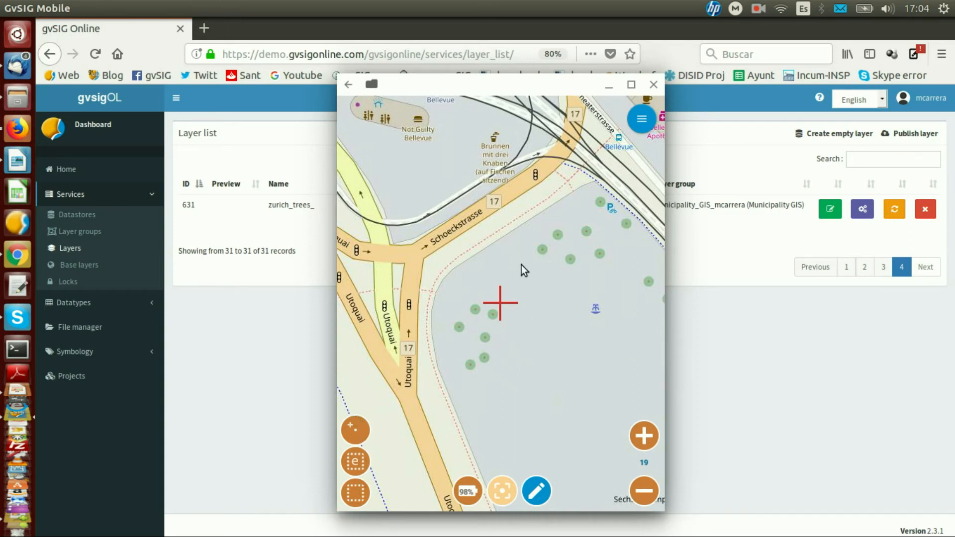
{"action": "left_click_drag", "start_coordinate": [533, 294], "coordinate": [540, 279]}
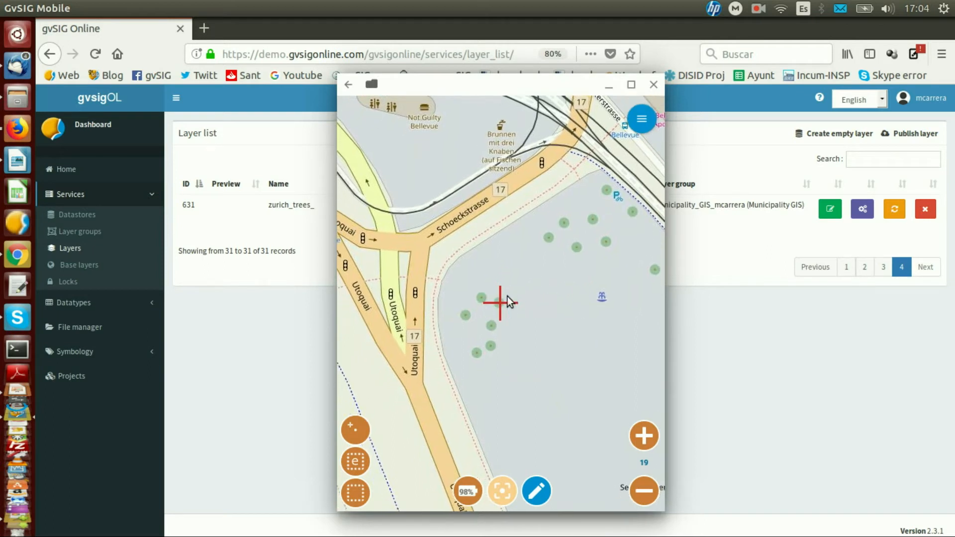
{"action": "left_click", "coordinate": [356, 427]}
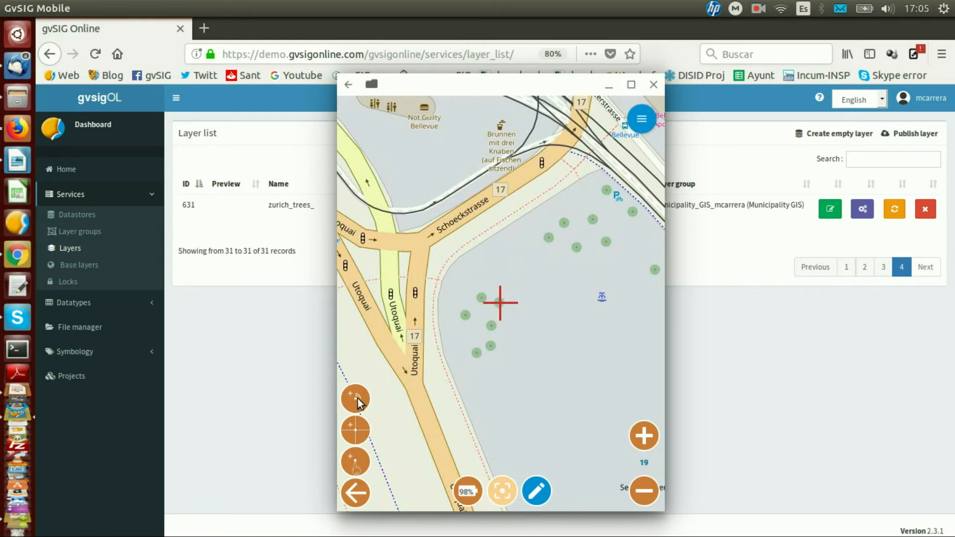
{"action": "left_click", "coordinate": [356, 429]}
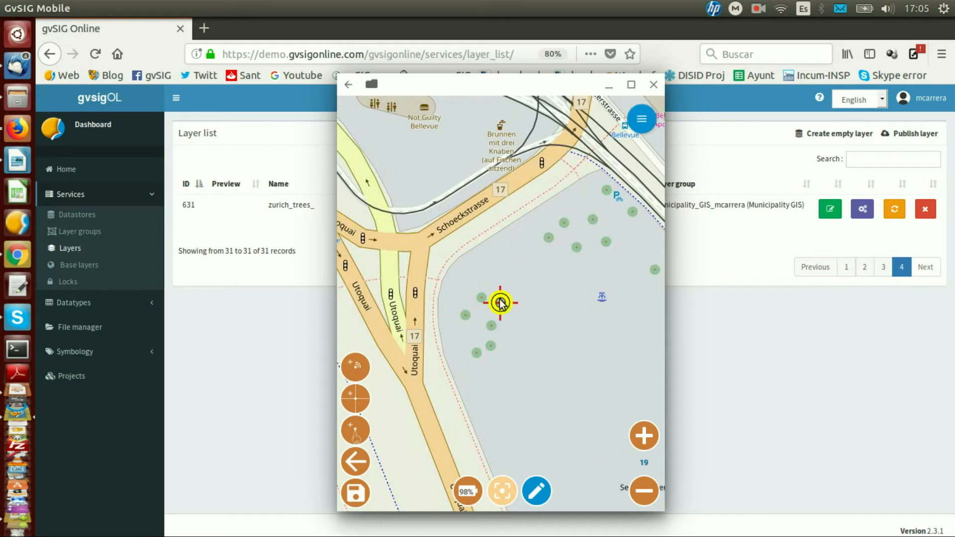
{"action": "left_click", "coordinate": [356, 494]}
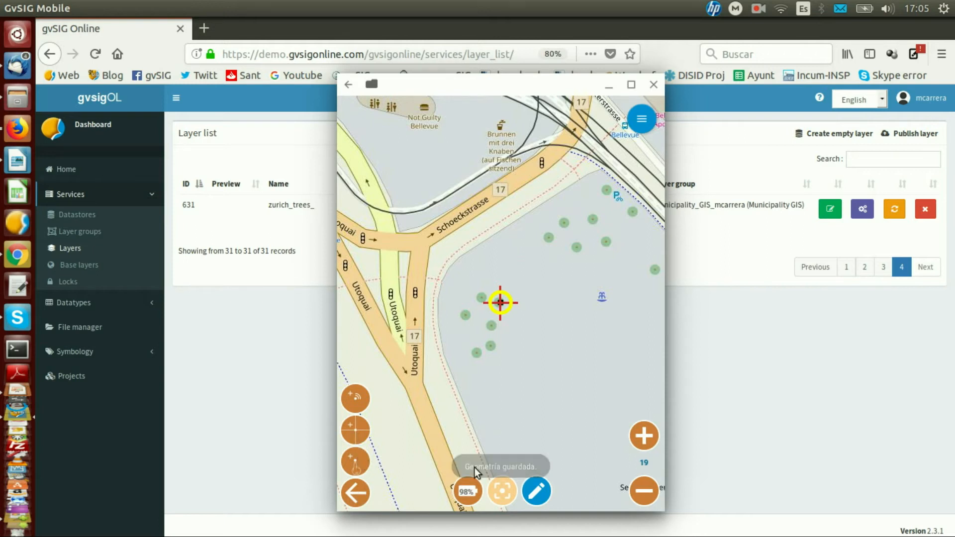
{"action": "left_click", "coordinate": [359, 488]}
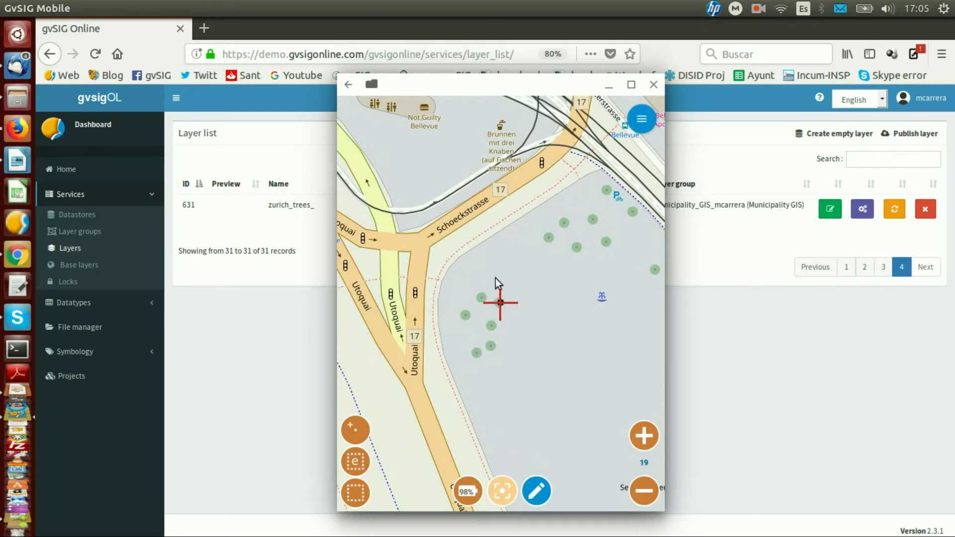
Query the new tree point to view its attribute form and return to the map
{"action": "left_click", "coordinate": [354, 487]}
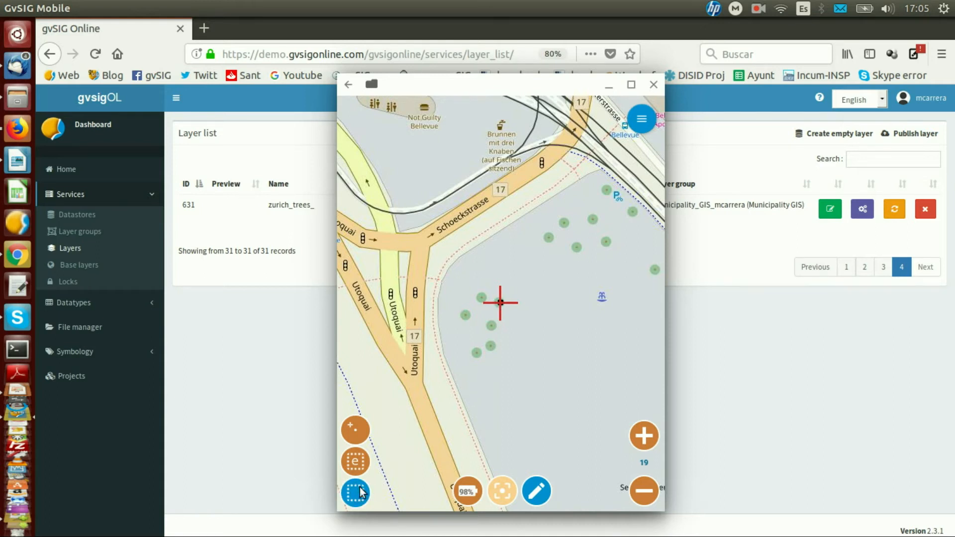
{"action": "left_click_drag", "start_coordinate": [509, 306], "coordinate": [520, 319]}
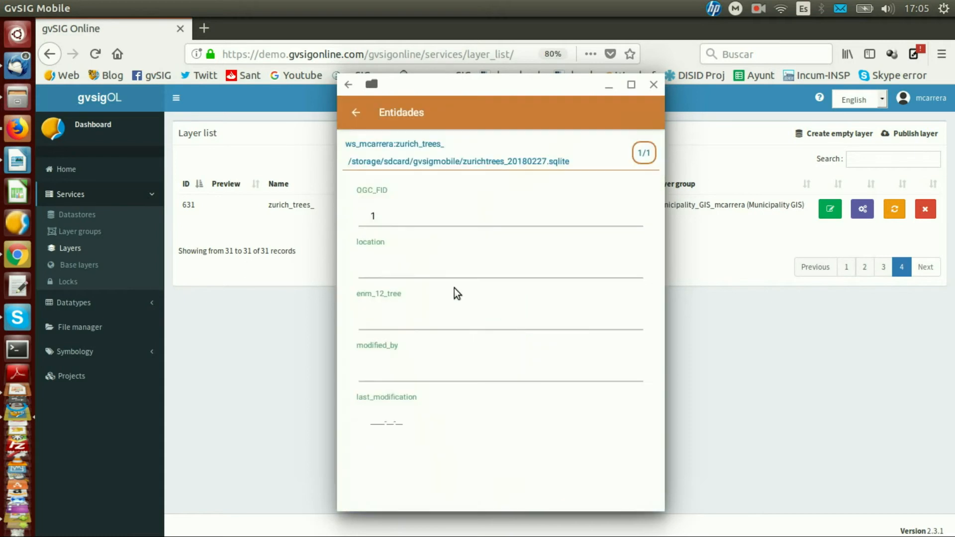
{"action": "left_click", "coordinate": [356, 113]}
Select the first tree point for editing and save its attributes with enm_12_tree Acacia and location Square 1
{"action": "left_click", "coordinate": [356, 461]}
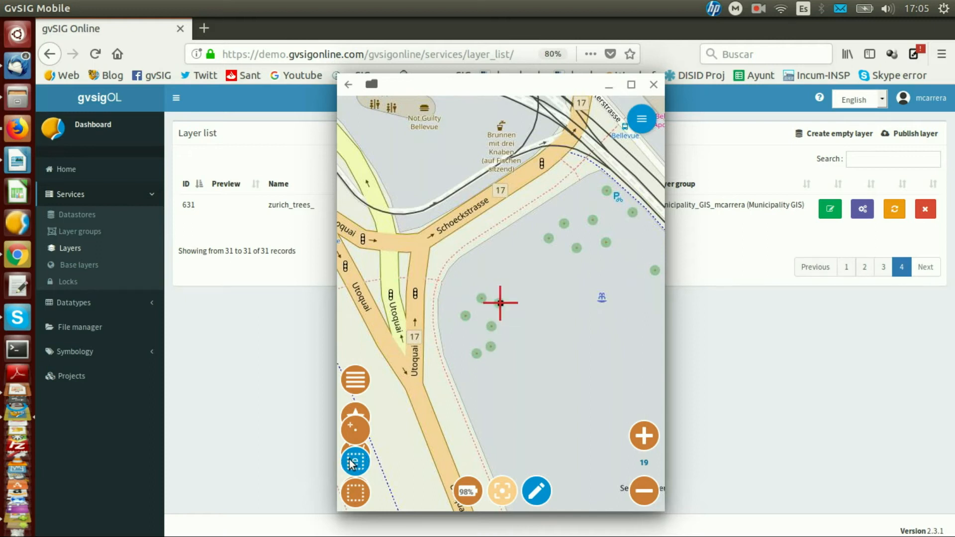
{"action": "left_click_drag", "start_coordinate": [479, 279], "coordinate": [526, 324]}
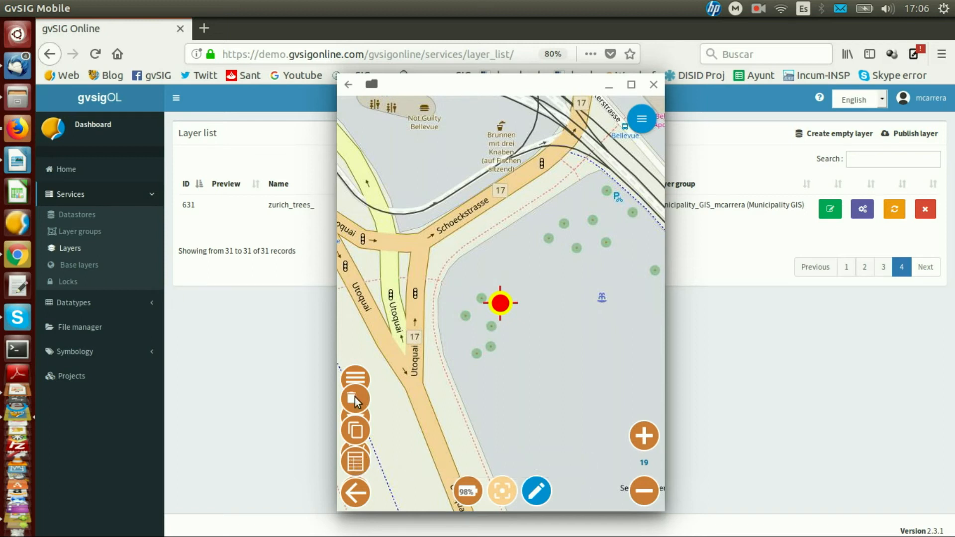
{"action": "left_click", "coordinate": [355, 462]}
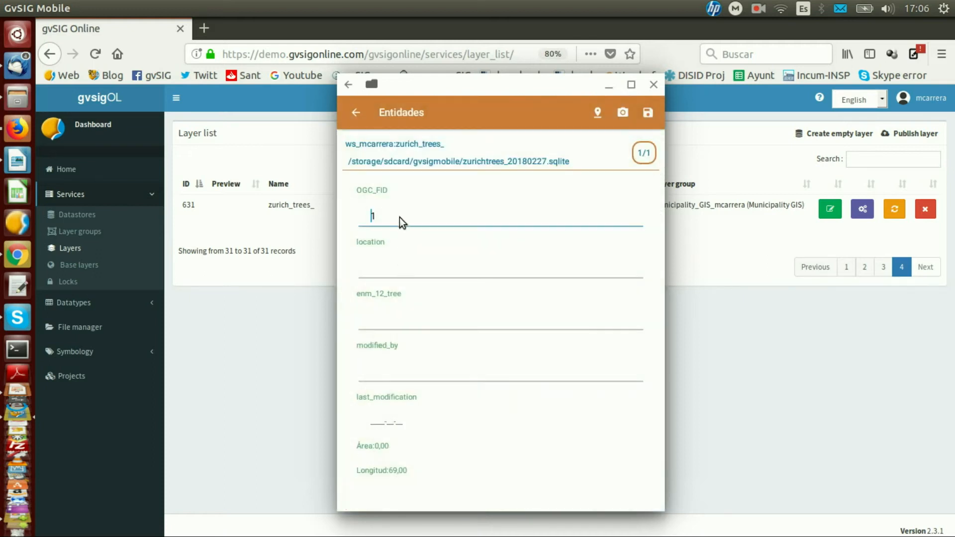
{"action": "left_click", "coordinate": [390, 264]}
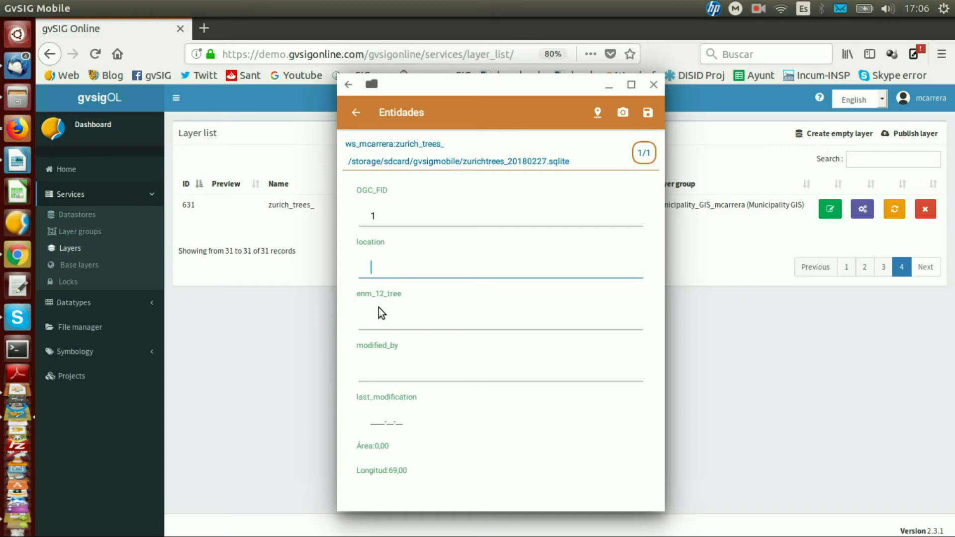
{"action": "left_click", "coordinate": [391, 320]}
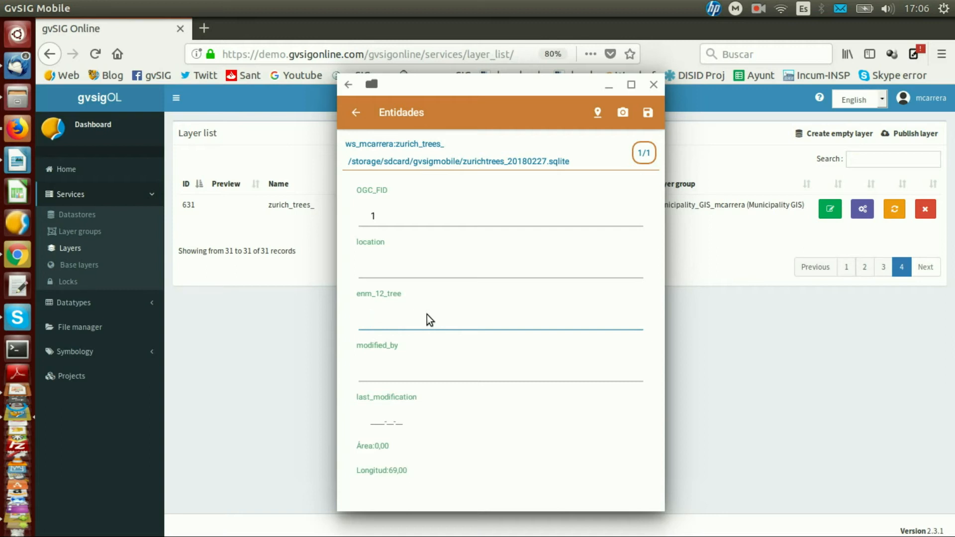
{"action": "type", "text": "Acacia"}
{"action": "left_click", "coordinate": [409, 260]}
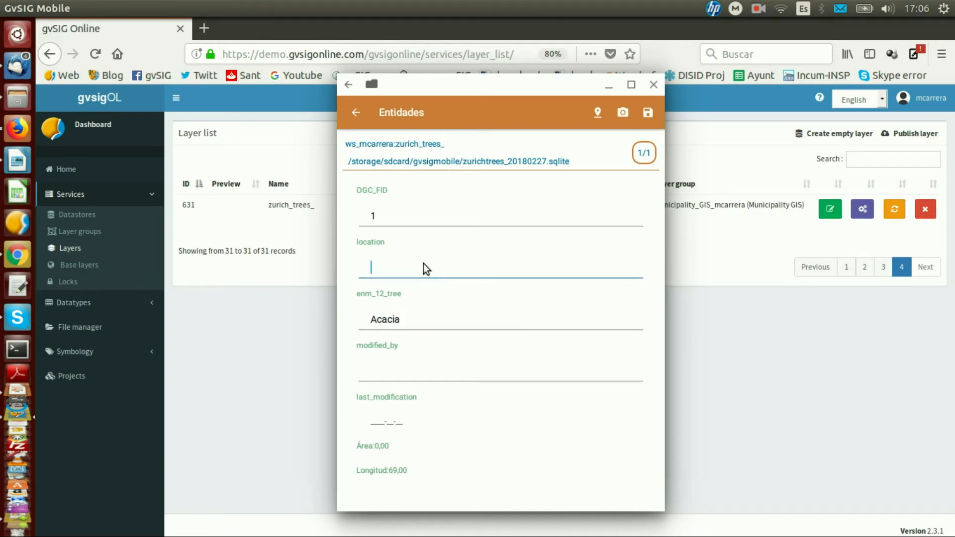
{"action": "type", "text": "Square 1"}
{"action": "left_click", "coordinate": [646, 113]}
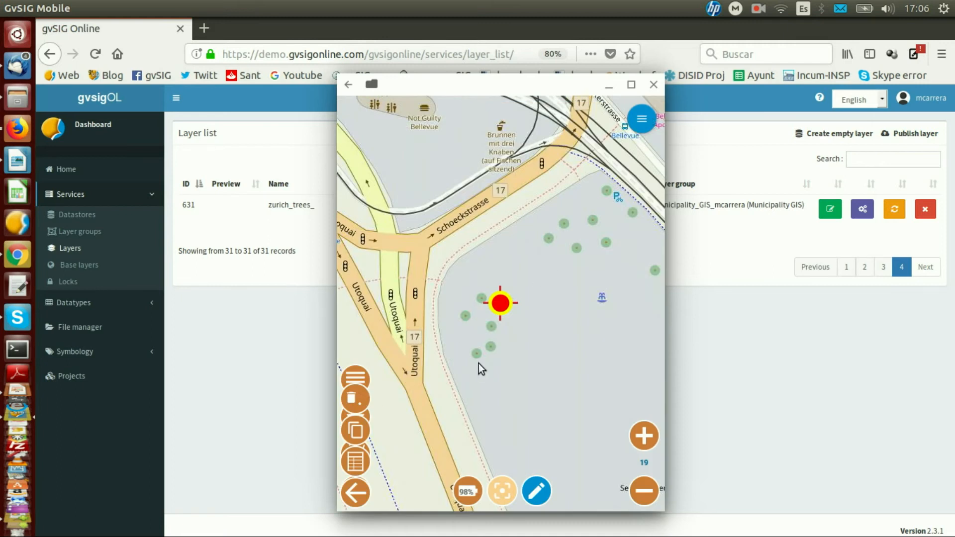
{"action": "left_click", "coordinate": [355, 494]}
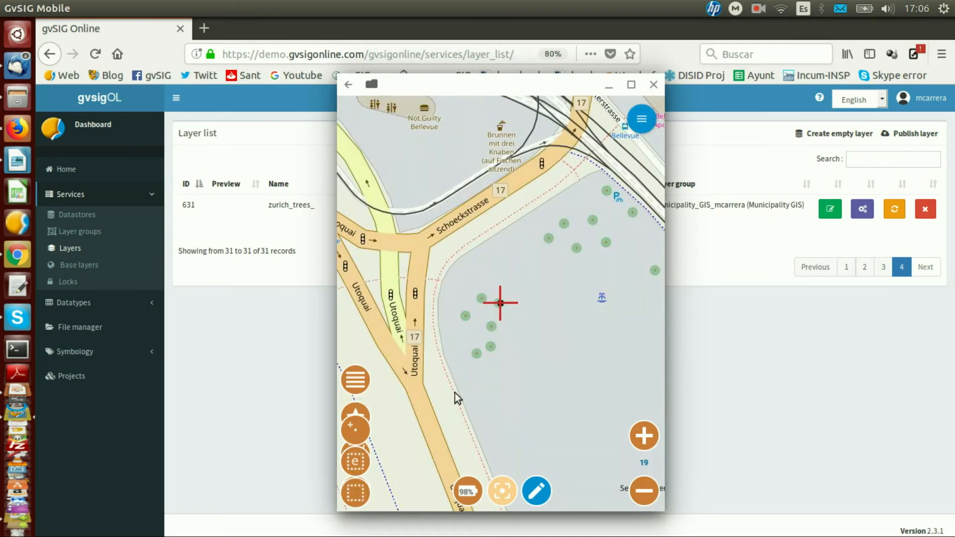
Place a second tree point directly on the map near the lower trees of the cluster and save its geometry
{"action": "left_click_drag", "start_coordinate": [534, 329], "coordinate": [573, 316]}
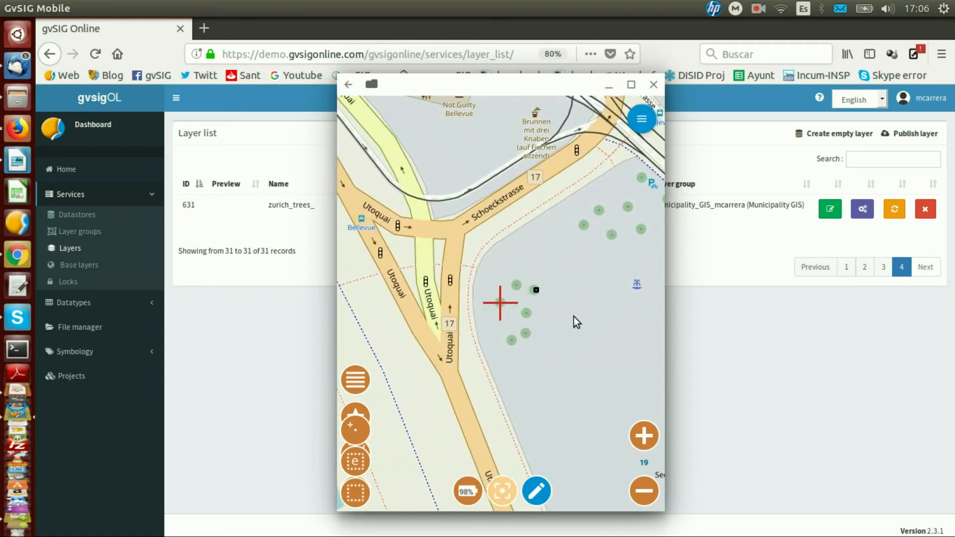
{"action": "left_click", "coordinate": [356, 427]}
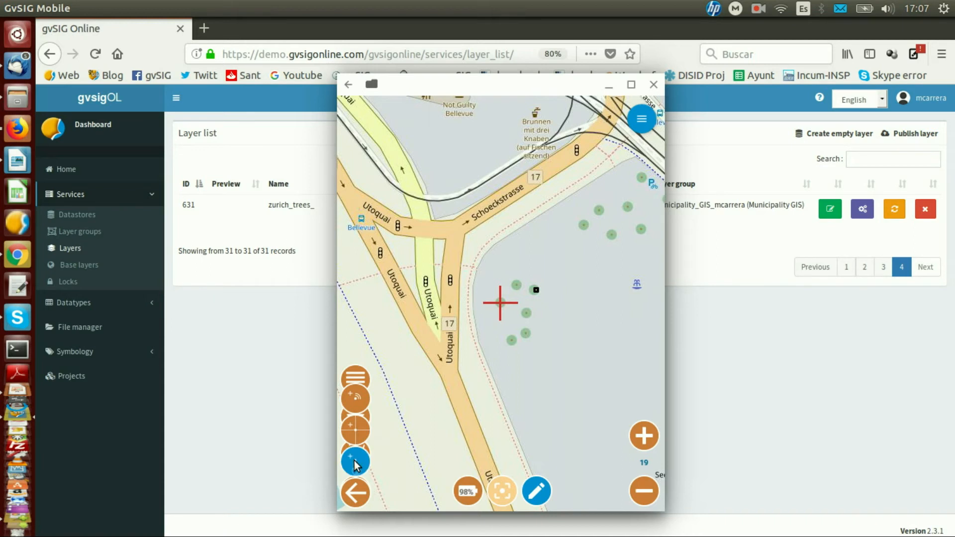
{"action": "left_click", "coordinate": [512, 341]}
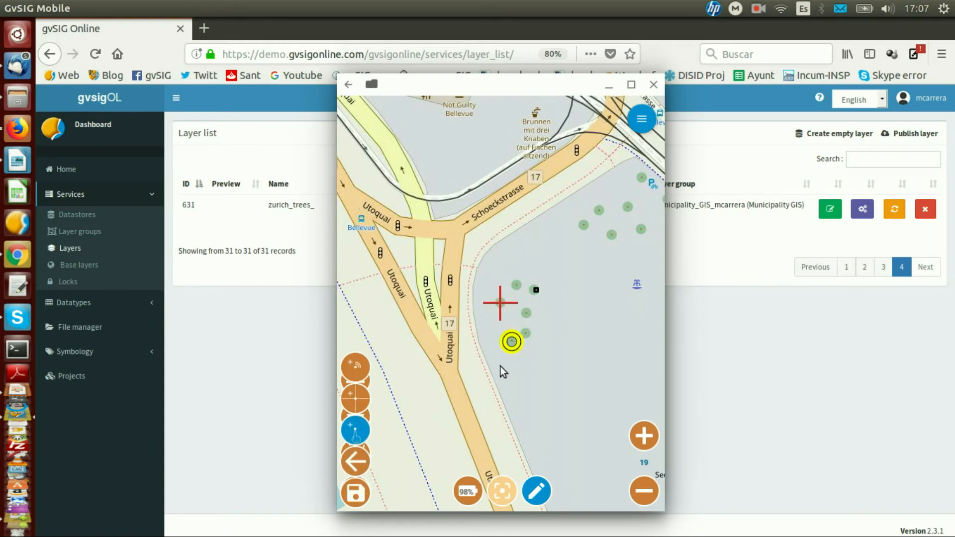
{"action": "left_click", "coordinate": [355, 492]}
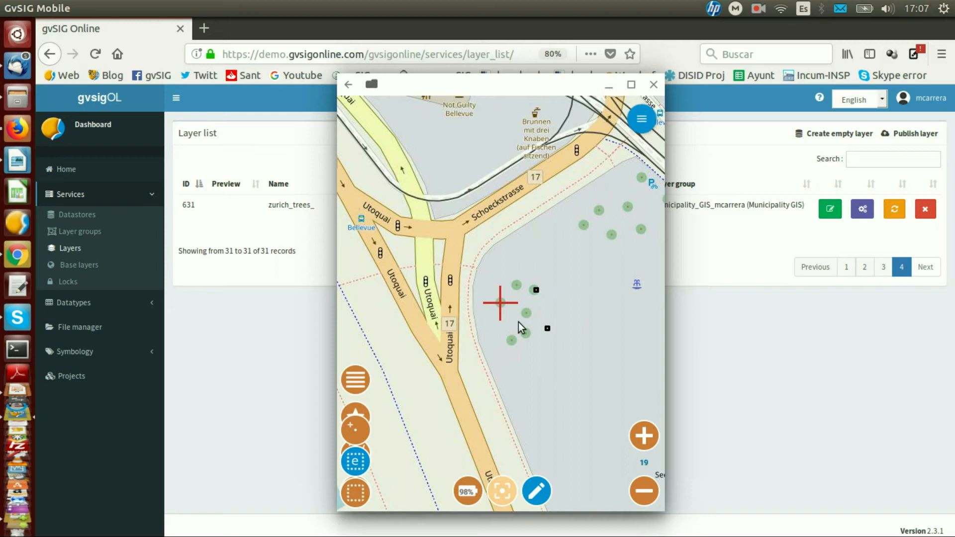
Select the second tree point, save its attributes with location Square 2 and enm_12_tree Maple, and end editing
{"action": "left_click_drag", "start_coordinate": [573, 340], "coordinate": [577, 342]}
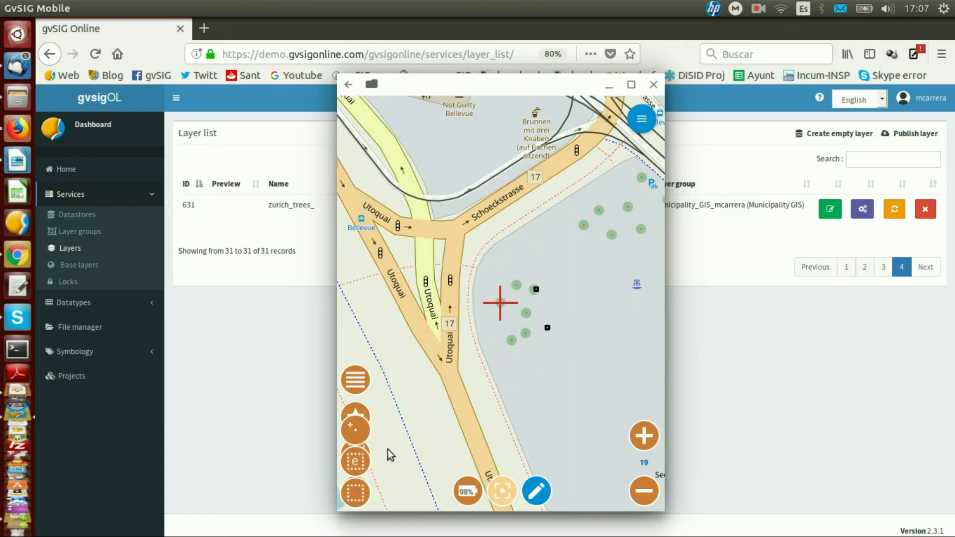
{"action": "left_click_drag", "start_coordinate": [534, 316], "coordinate": [554, 376]}
{"action": "left_click", "coordinate": [348, 461]}
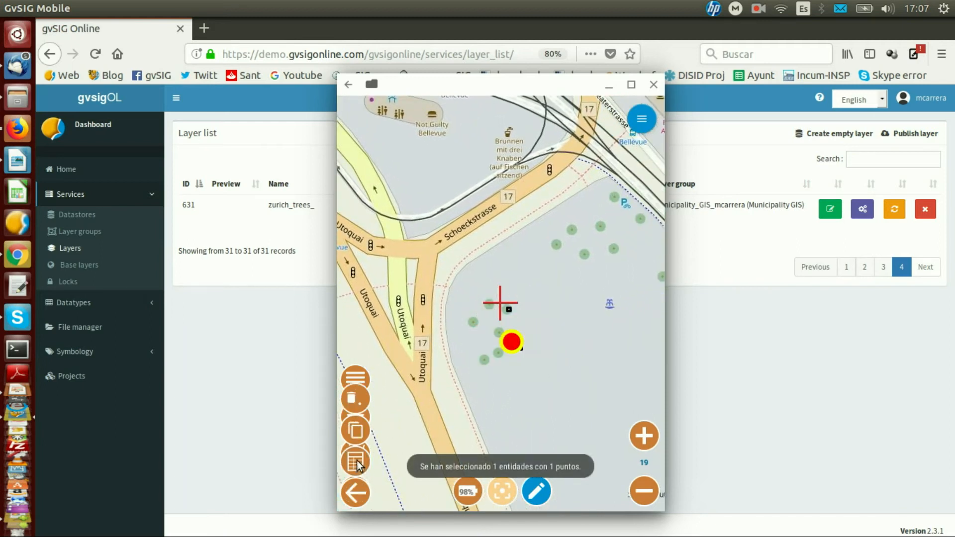
{"action": "left_click", "coordinate": [357, 460]}
{"action": "left_click", "coordinate": [391, 267]}
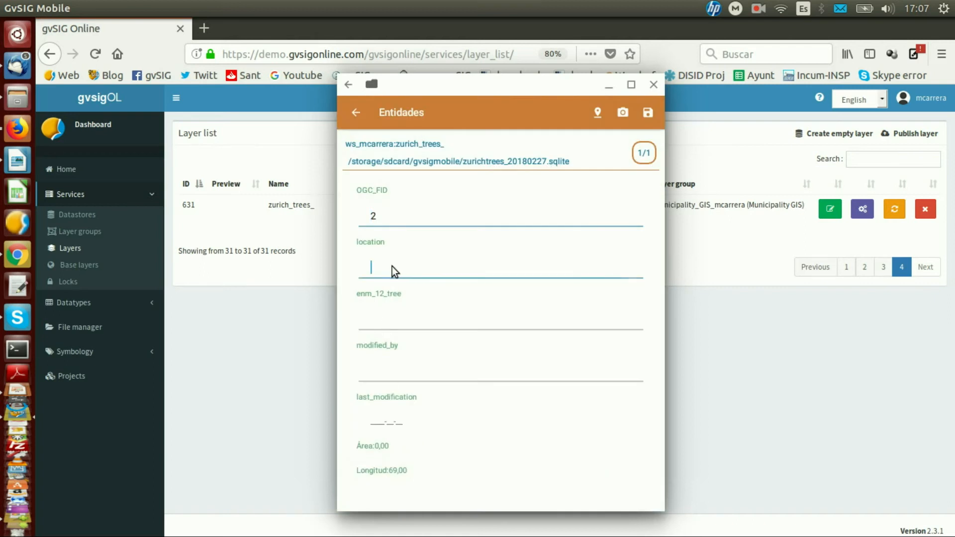
{"action": "type", "text": "Square 2"}
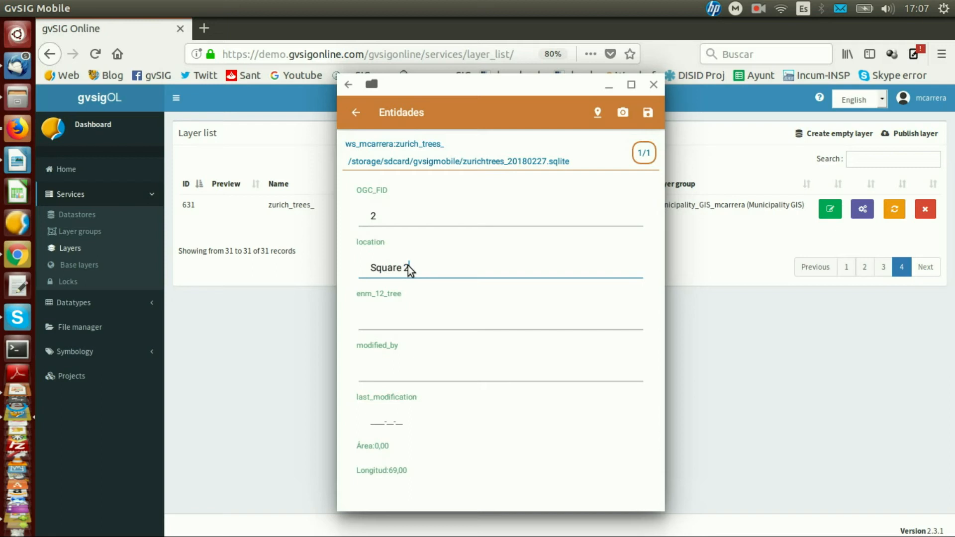
{"action": "left_click", "coordinate": [400, 317]}
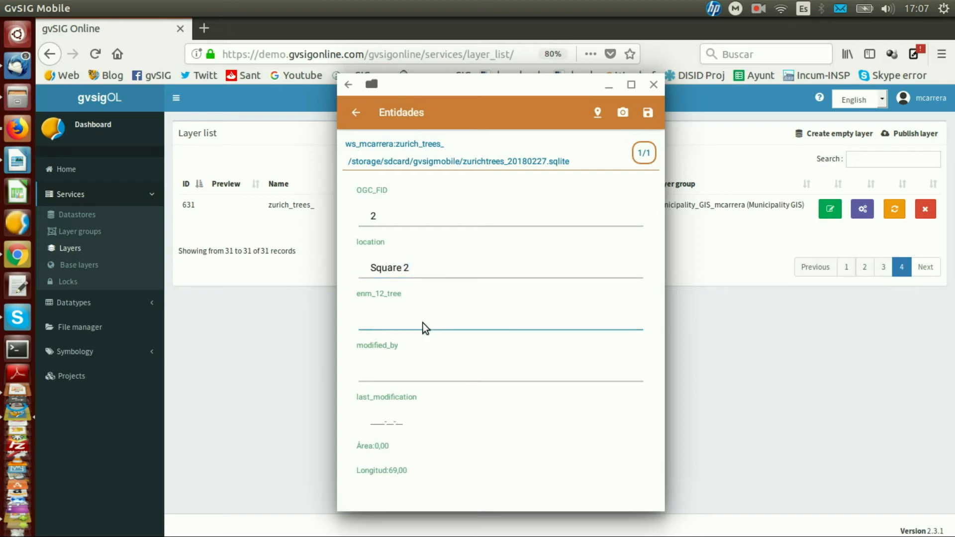
{"action": "type", "text": "Maple"}
{"action": "left_click", "coordinate": [646, 113]}
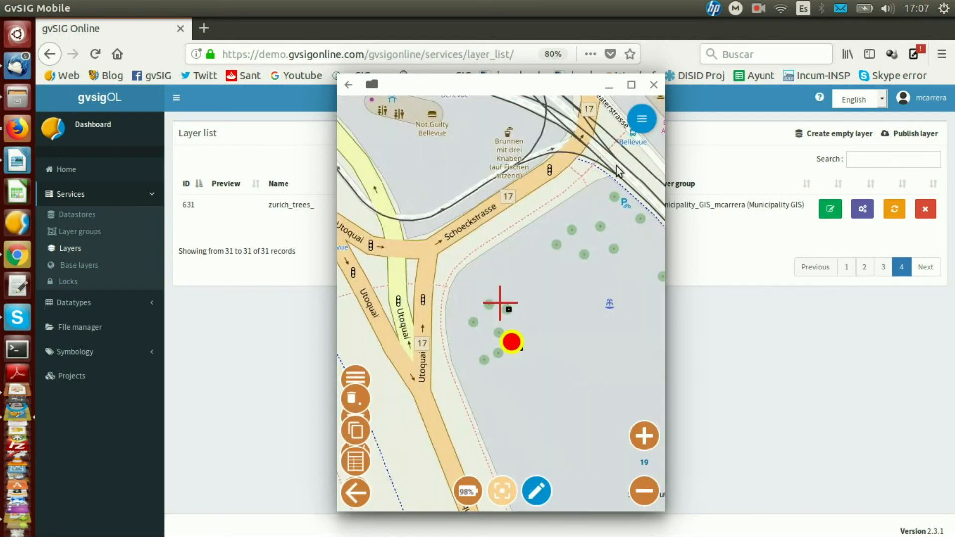
{"action": "left_click", "coordinate": [535, 491]}
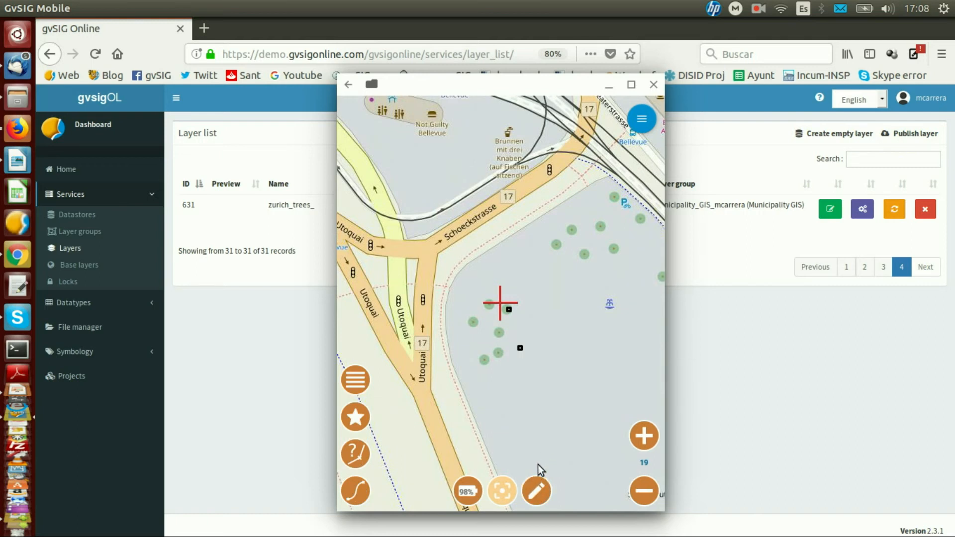
Export the zurichtrees_20180227.sqlite database to gvSIG Online with the upload-and-finish option (Subir y terminar)
{"action": "left_click", "coordinate": [347, 87]}
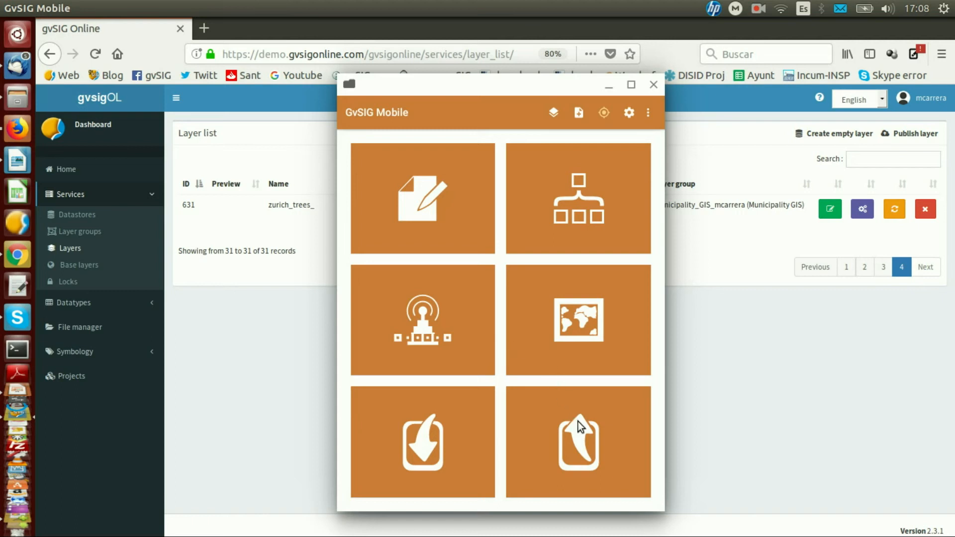
{"action": "left_click", "coordinate": [579, 438]}
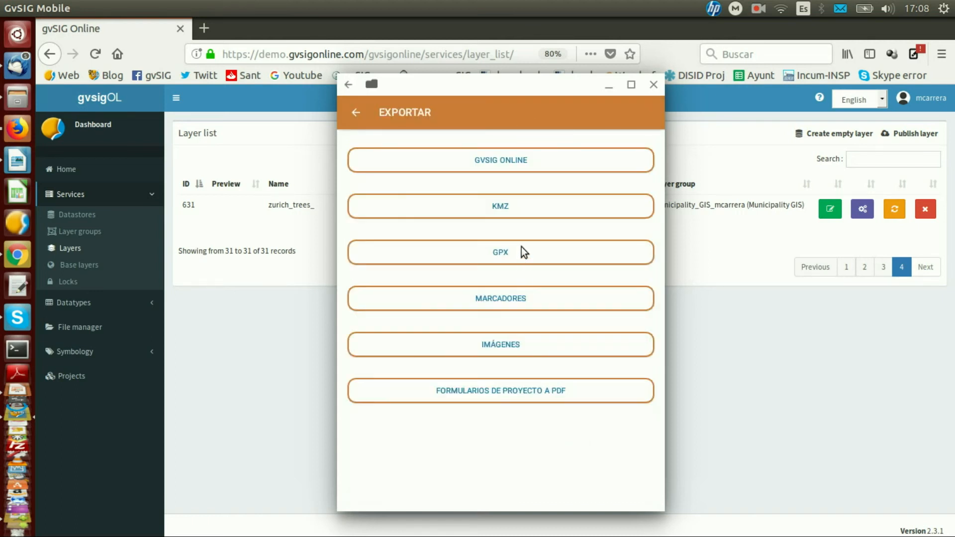
{"action": "left_click", "coordinate": [504, 160]}
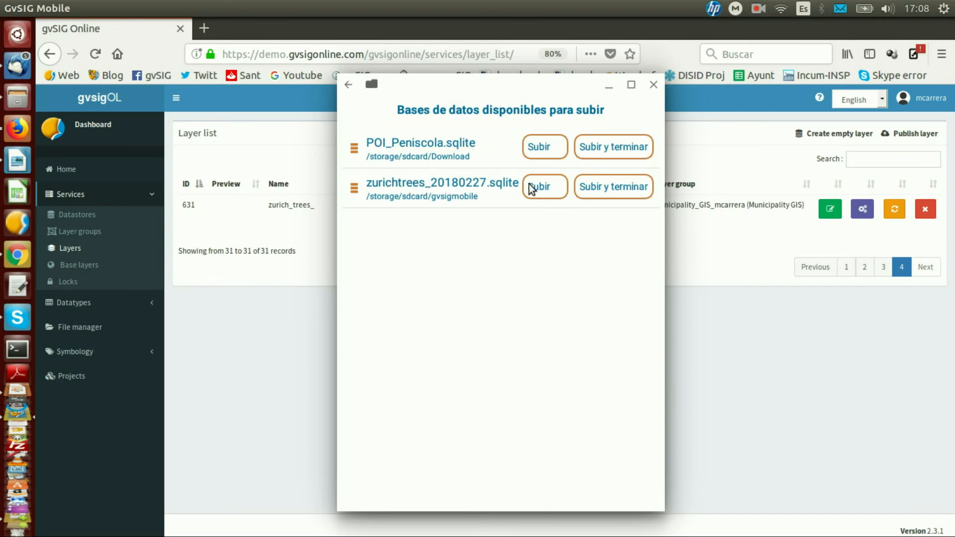
{"action": "left_click", "coordinate": [607, 184]}
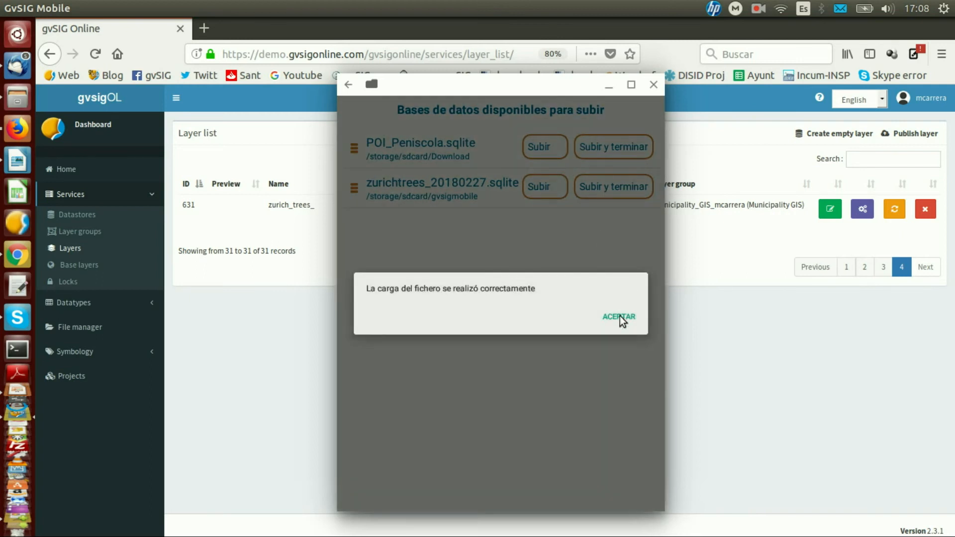
{"action": "left_click", "coordinate": [620, 315]}
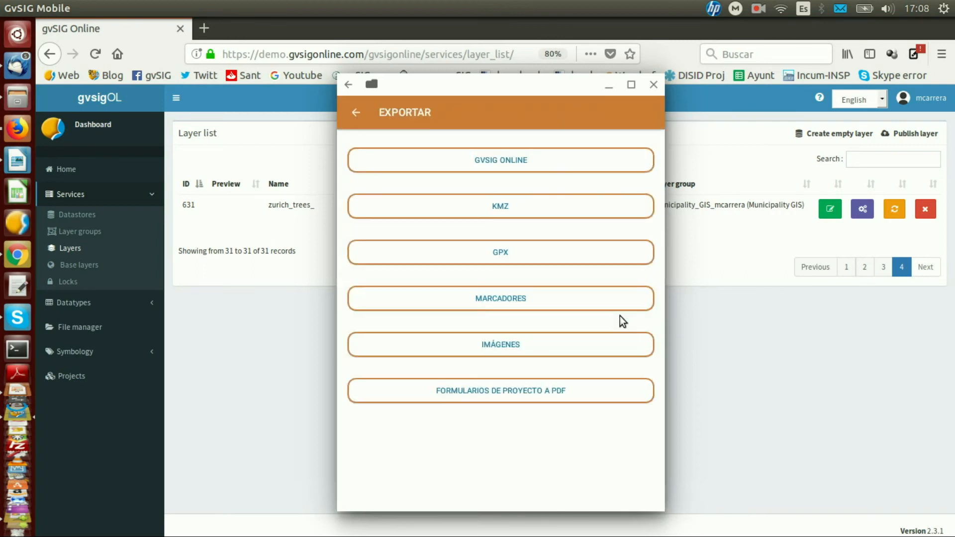
Switch to gvSIG Online in the browser and open the Municipality GIS layer group's settings
{"action": "left_click", "coordinate": [255, 244]}
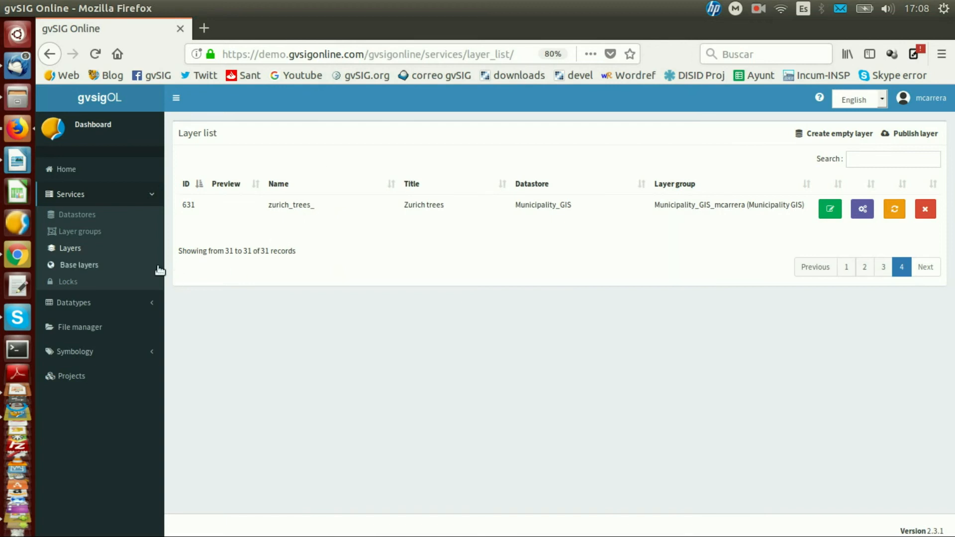
{"action": "left_click", "coordinate": [86, 233]}
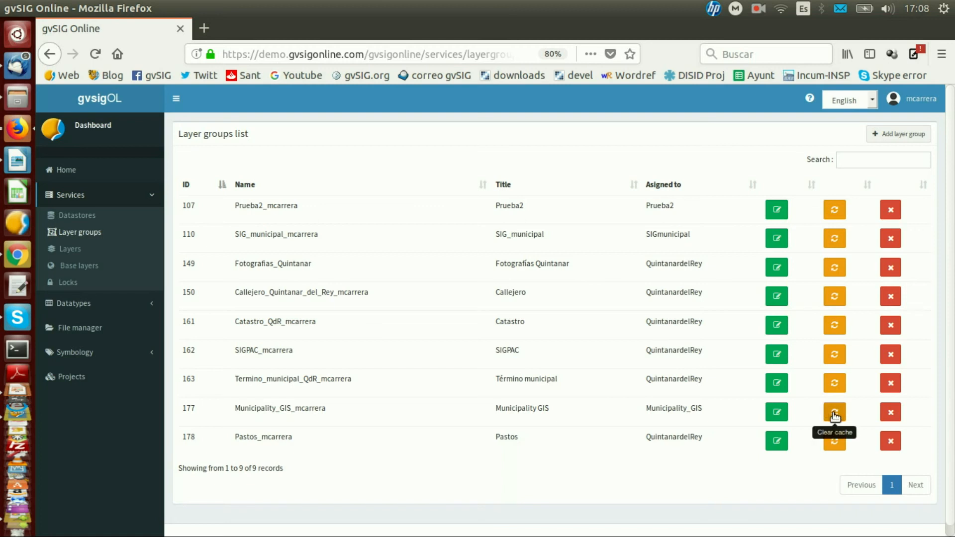
{"action": "left_click", "coordinate": [774, 414]}
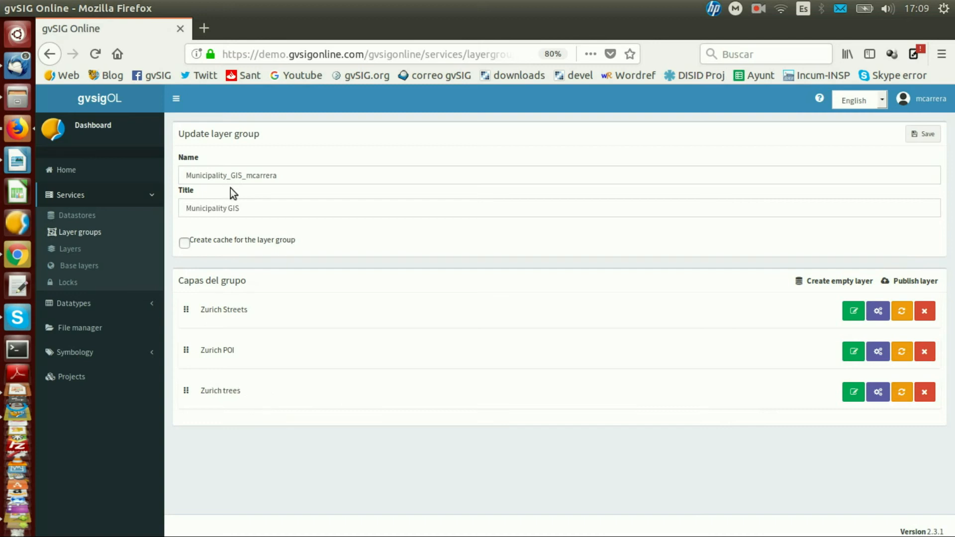
Load the Municipality GIS project in a separate browser tab and examine the uploaded tree points on the lakeside square
{"action": "middle_click", "coordinate": [66, 170]}
{"action": "left_click", "coordinate": [261, 26]}
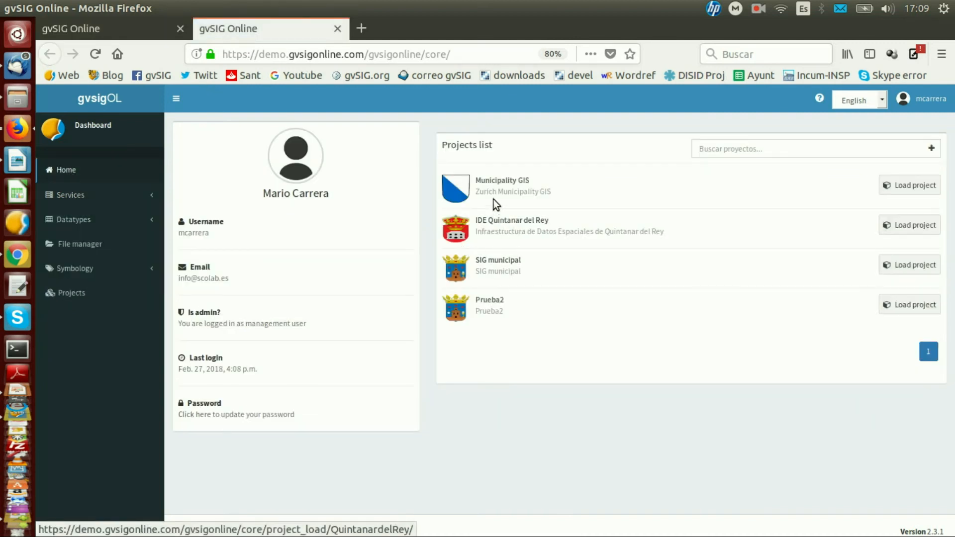
{"action": "left_click", "coordinate": [498, 185]}
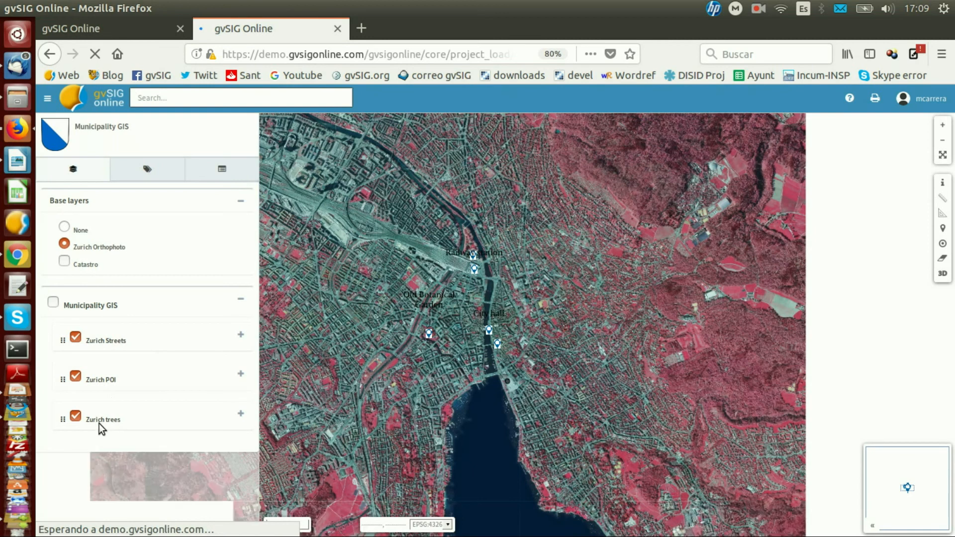
{"action": "scroll", "coordinate": [487, 353], "scroll_direction": "up", "scroll_amount": 1}
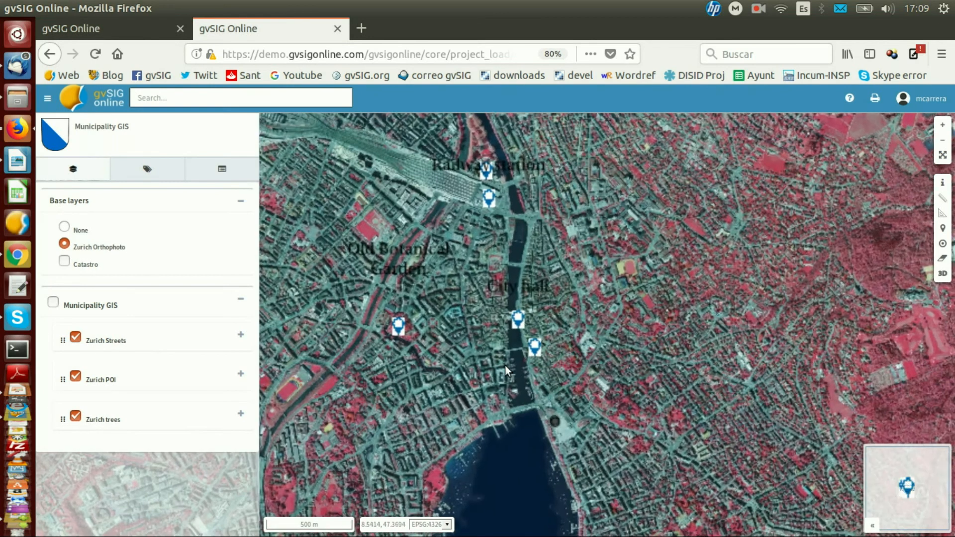
{"action": "scroll", "coordinate": [557, 427], "scroll_direction": "up", "scroll_amount": 1}
{"action": "scroll", "coordinate": [568, 446], "scroll_direction": "up", "scroll_amount": 2}
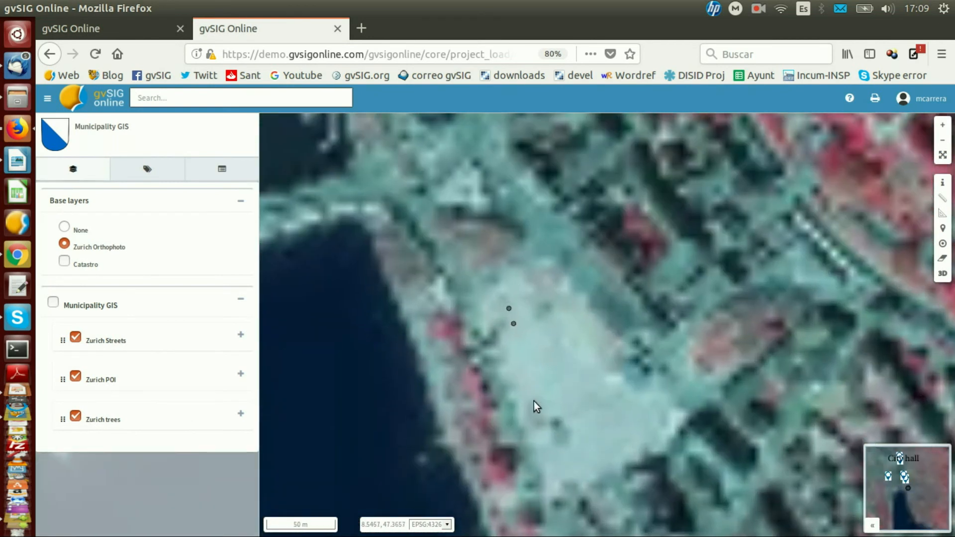
{"action": "scroll", "coordinate": [506, 304], "scroll_direction": "up", "scroll_amount": 1}
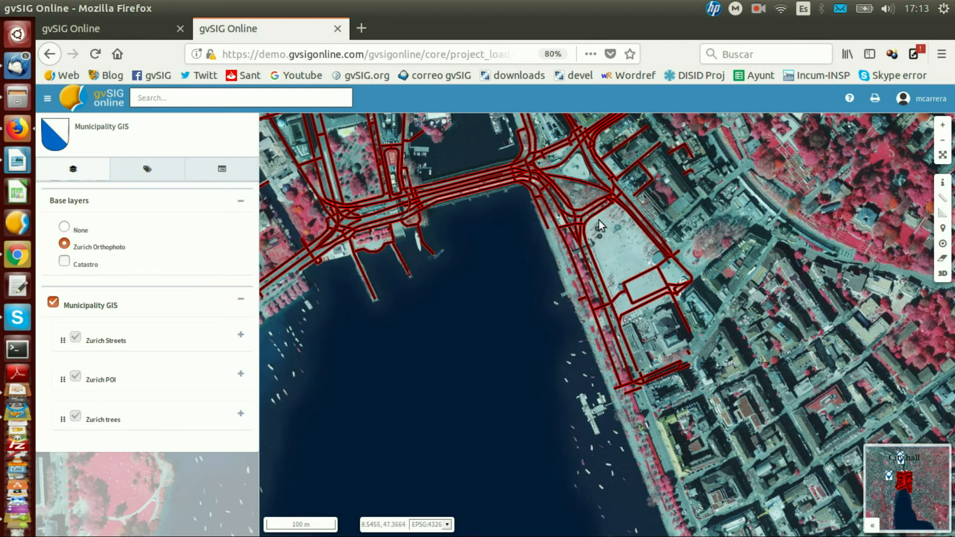
{"action": "scroll", "coordinate": [598, 219], "scroll_direction": "up", "scroll_amount": 1}
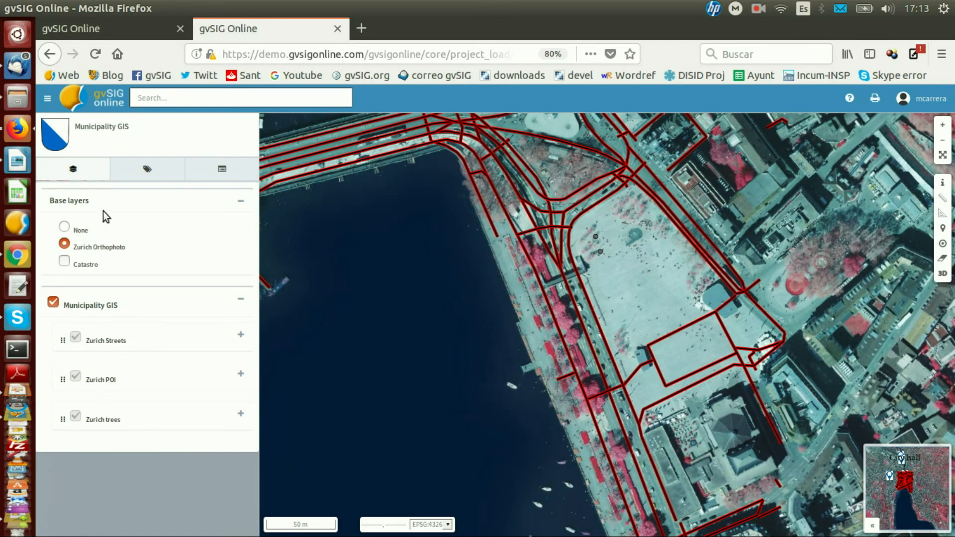
Return to the administration tab and find the Zurich trees layer in the list of layer styles
{"action": "left_click", "coordinate": [104, 30]}
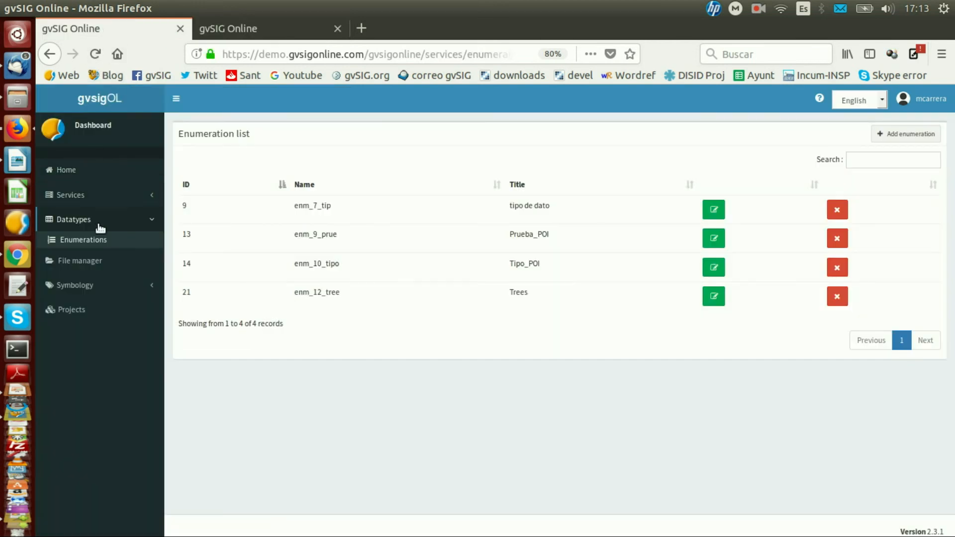
{"action": "left_click", "coordinate": [80, 286]}
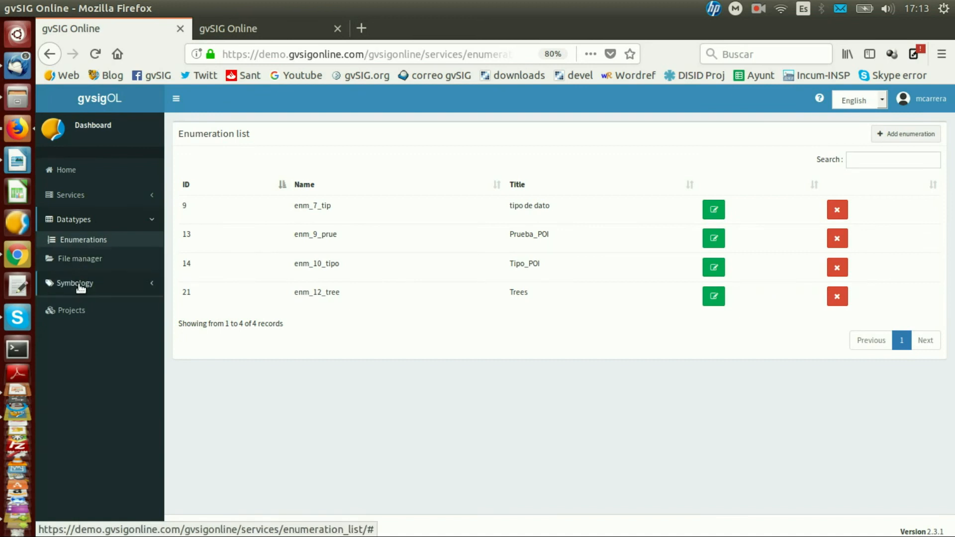
{"action": "left_click", "coordinate": [92, 291]}
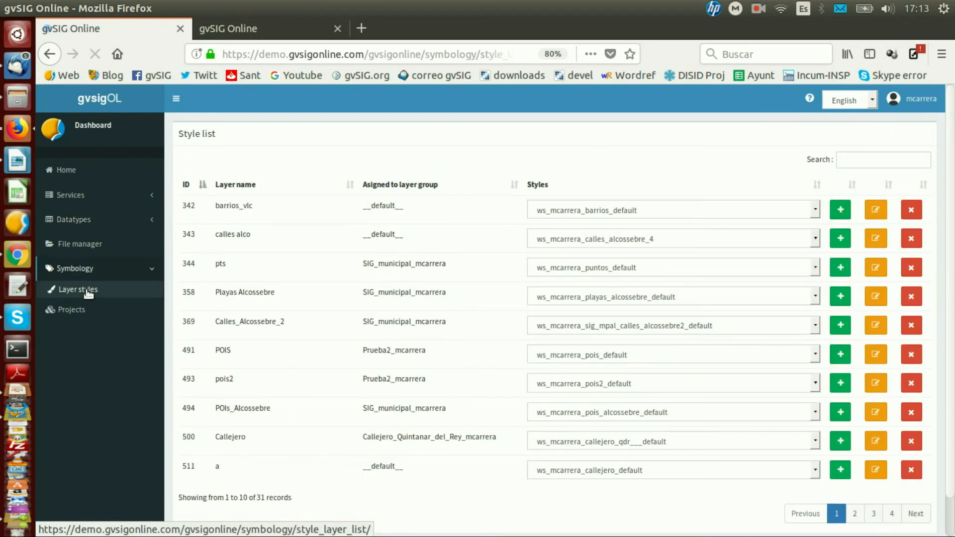
{"action": "left_click", "coordinate": [894, 517]}
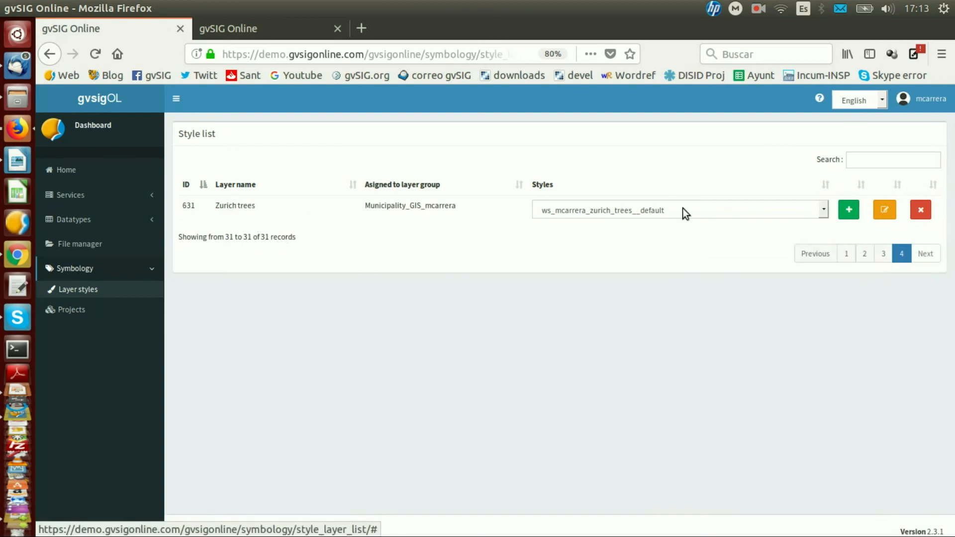
{"action": "left_click", "coordinate": [849, 210]}
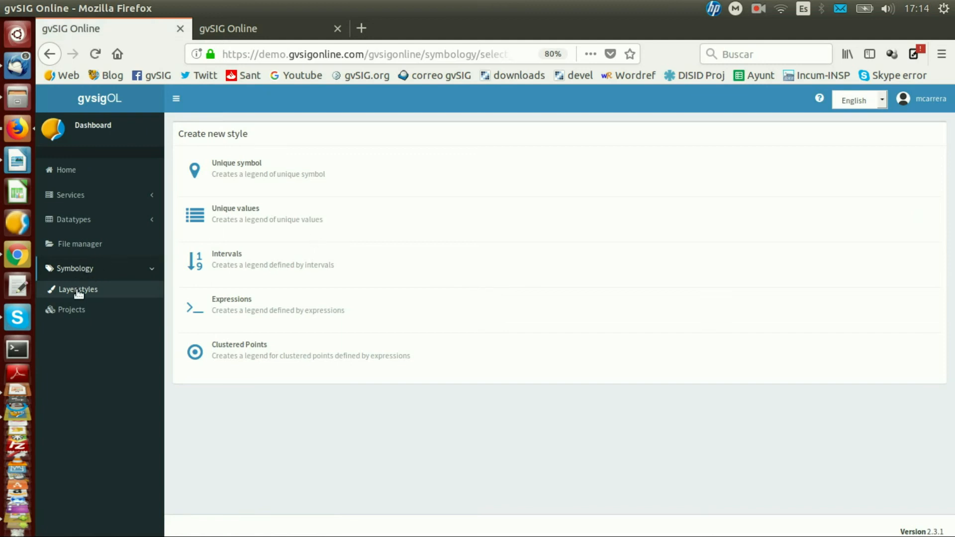
{"action": "left_click", "coordinate": [79, 290]}
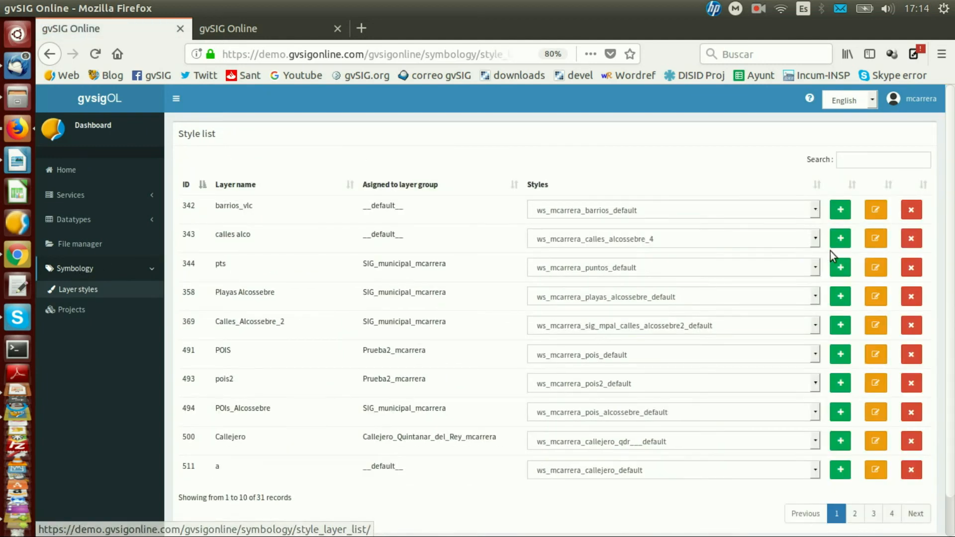
{"action": "left_click", "coordinate": [892, 513]}
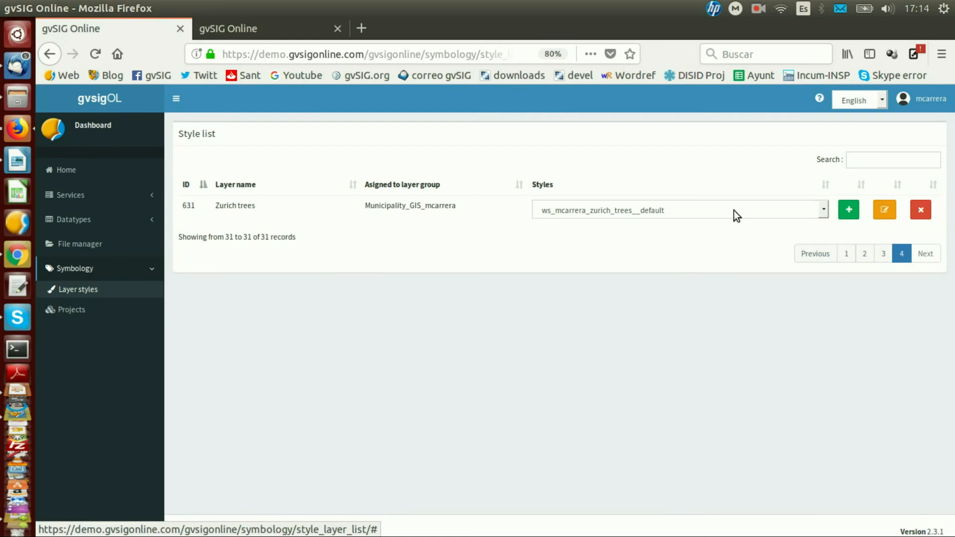
Open the Zurich trees default style for editing and import the ecopunto1 symbol from the otros_varios library
{"action": "left_click", "coordinate": [887, 211]}
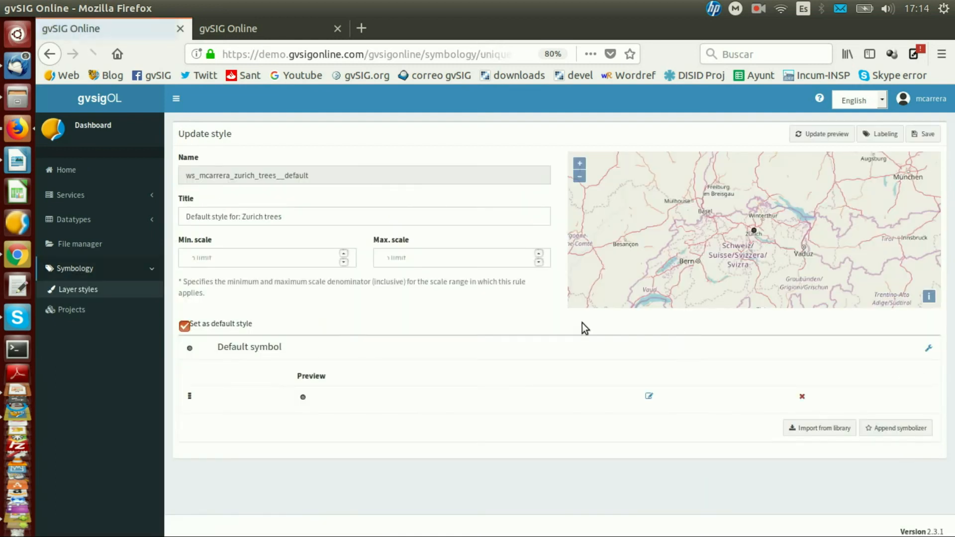
{"action": "left_click", "coordinate": [815, 429]}
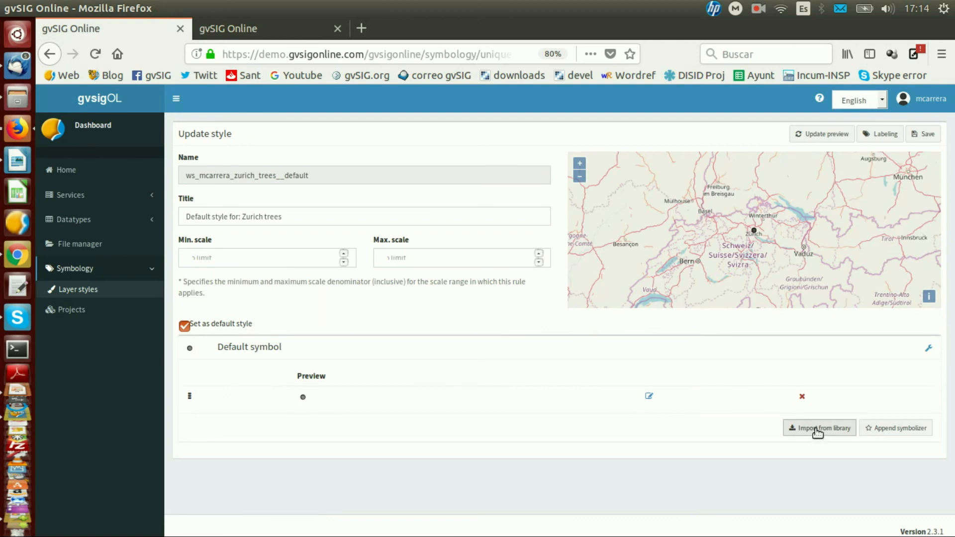
{"action": "left_click", "coordinate": [587, 166]}
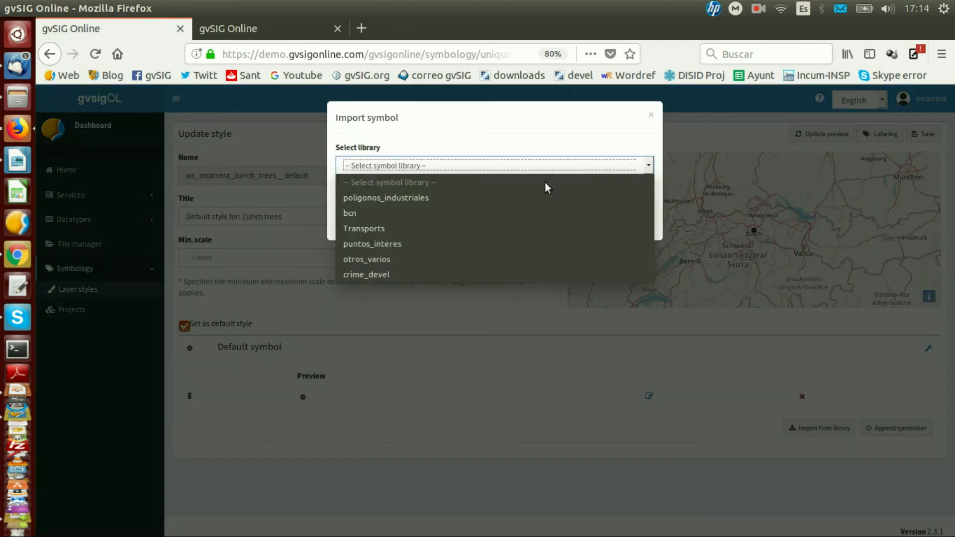
{"action": "left_click", "coordinate": [410, 258]}
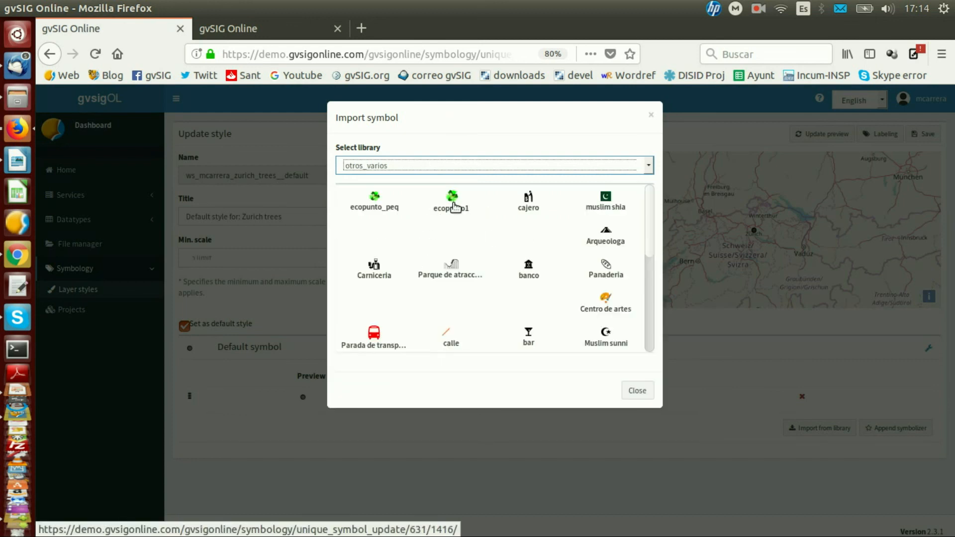
{"action": "left_click", "coordinate": [454, 206]}
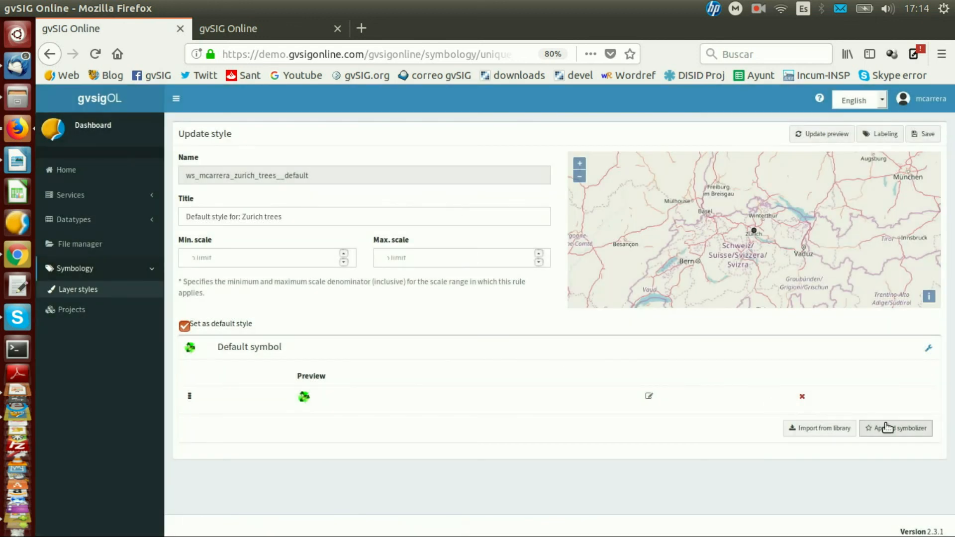
Refresh the style preview to check the imported tree symbol around Zurich, and save the style
{"action": "left_click", "coordinate": [825, 134]}
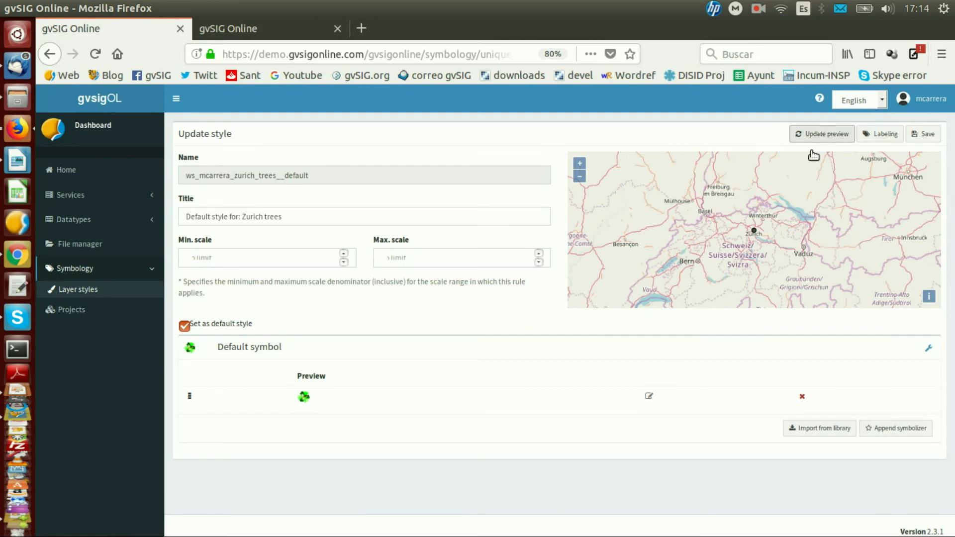
{"action": "scroll", "coordinate": [749, 230], "scroll_direction": "up", "scroll_amount": 1}
{"action": "scroll", "coordinate": [748, 229], "scroll_direction": "up", "scroll_amount": 1}
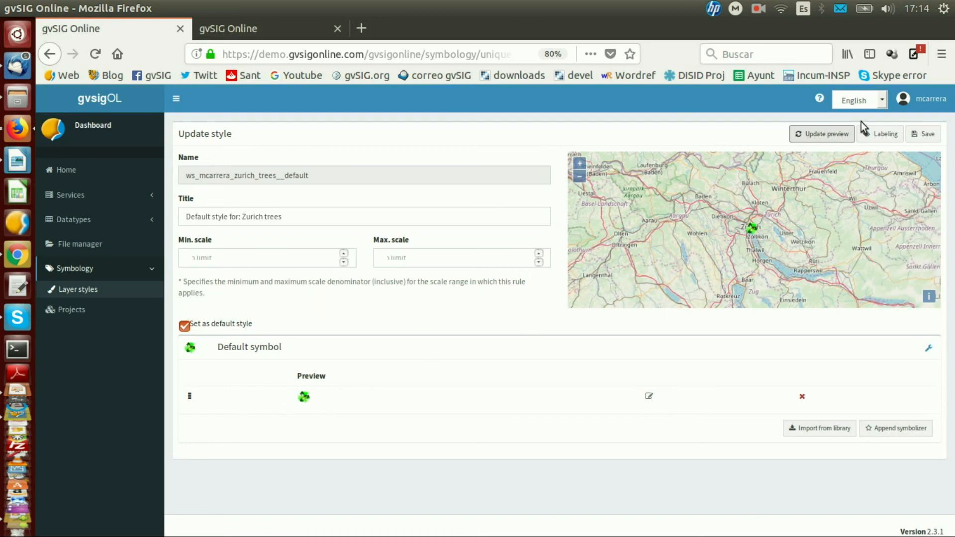
{"action": "left_click", "coordinate": [925, 135]}
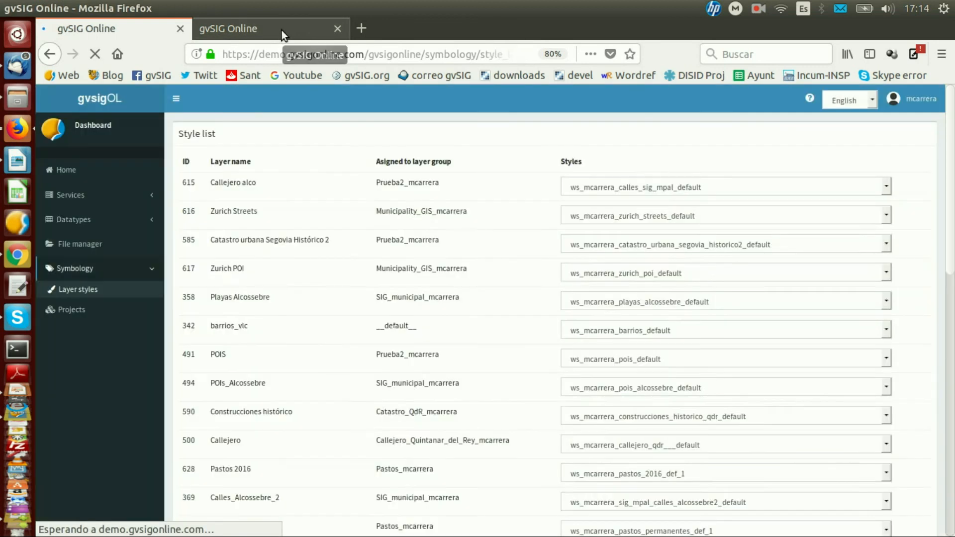
Reload the Municipality GIS project map and examine the tree points on the square with their updated symbol
{"action": "left_click", "coordinate": [281, 31]}
{"action": "scroll", "coordinate": [644, 311], "scroll_direction": "down", "scroll_amount": 1}
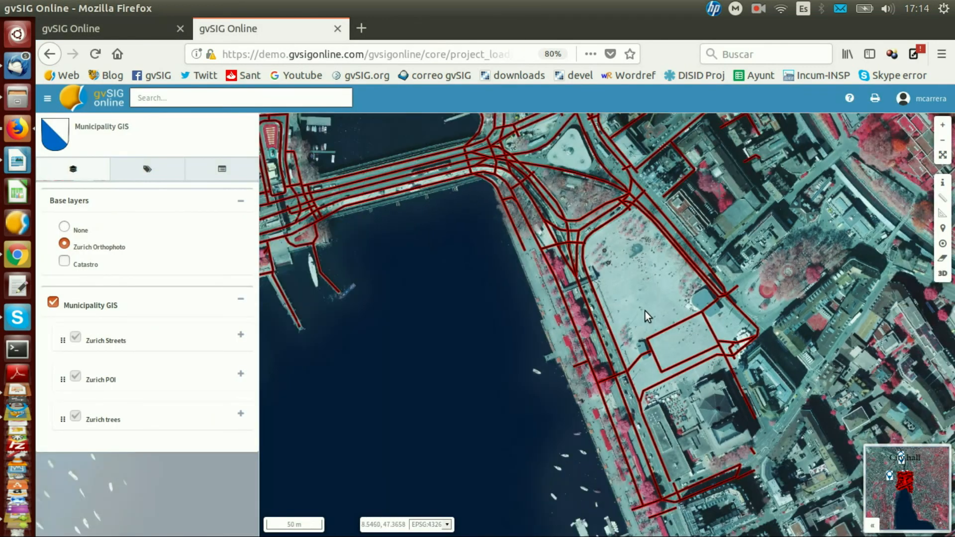
{"action": "key", "text": "F5"}
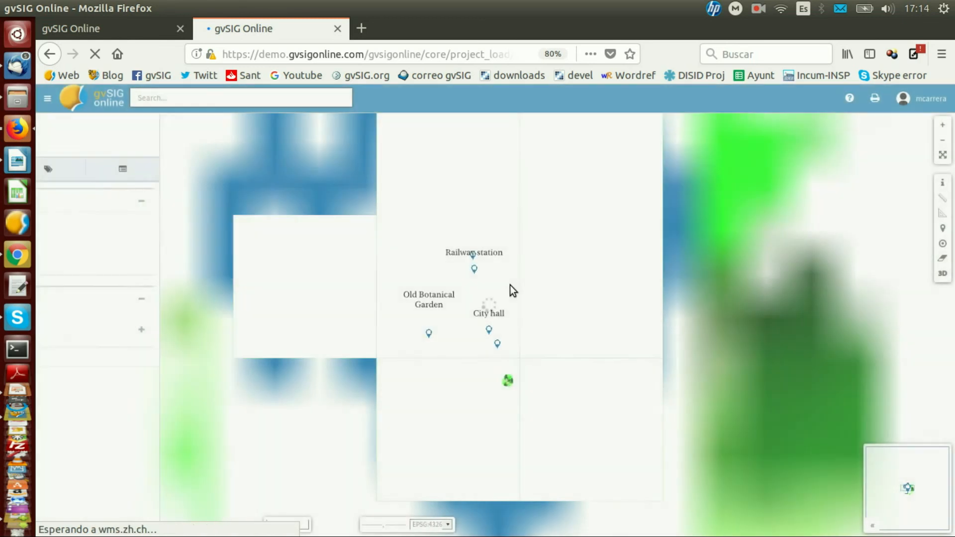
{"action": "scroll", "coordinate": [512, 395], "scroll_direction": "up", "scroll_amount": 3}
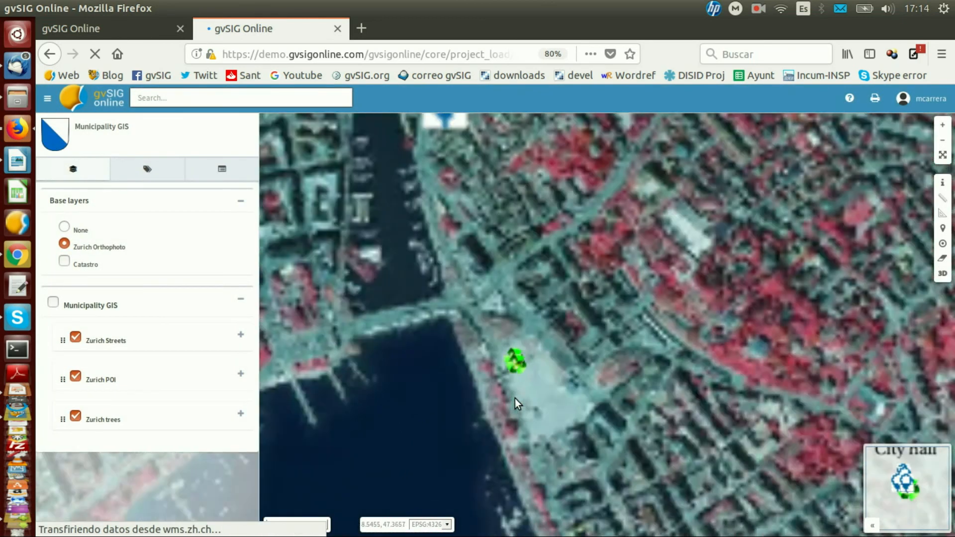
{"action": "scroll", "coordinate": [514, 398], "scroll_direction": "up", "scroll_amount": 2}
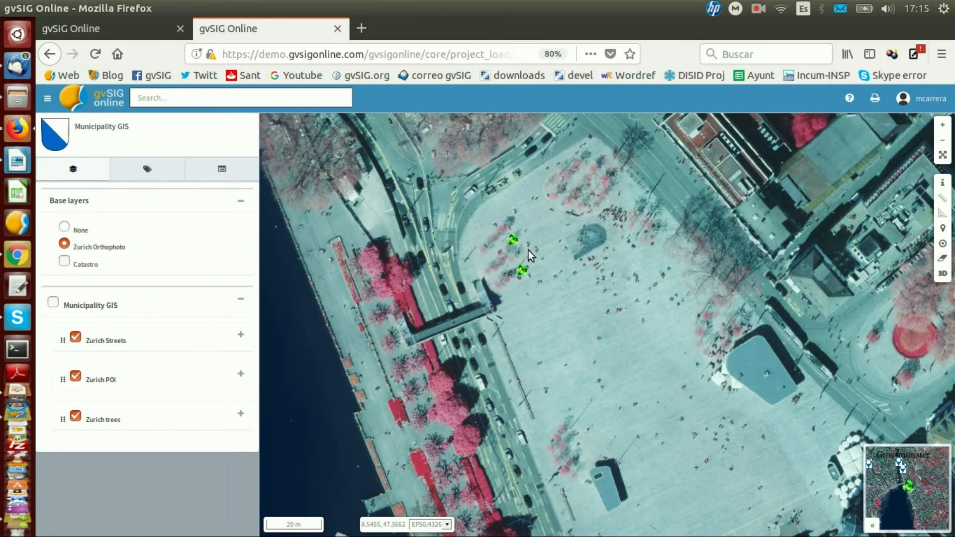
Start editing the Zurich trees layer and add a new point beside the trees just east of the round structure on the square
{"action": "left_click", "coordinate": [241, 415]}
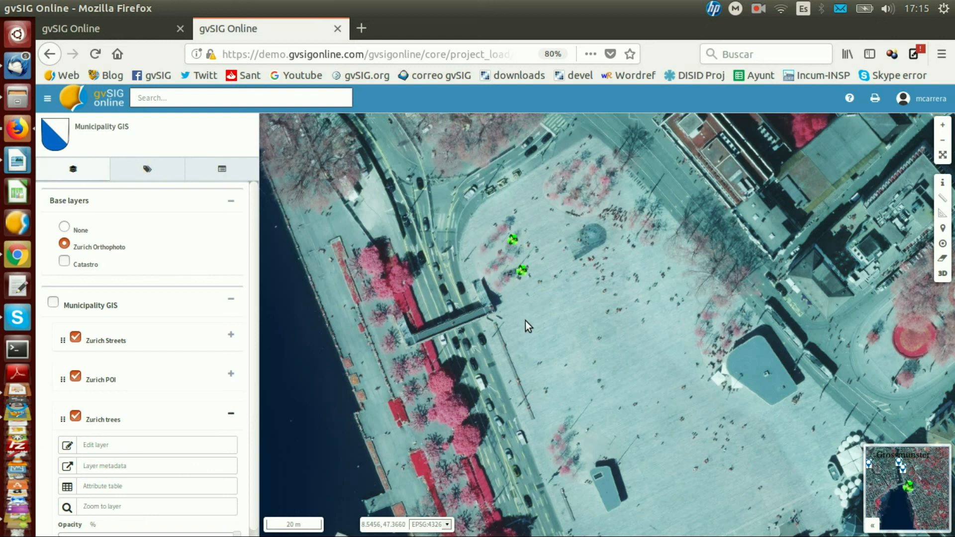
{"action": "left_click", "coordinate": [100, 450]}
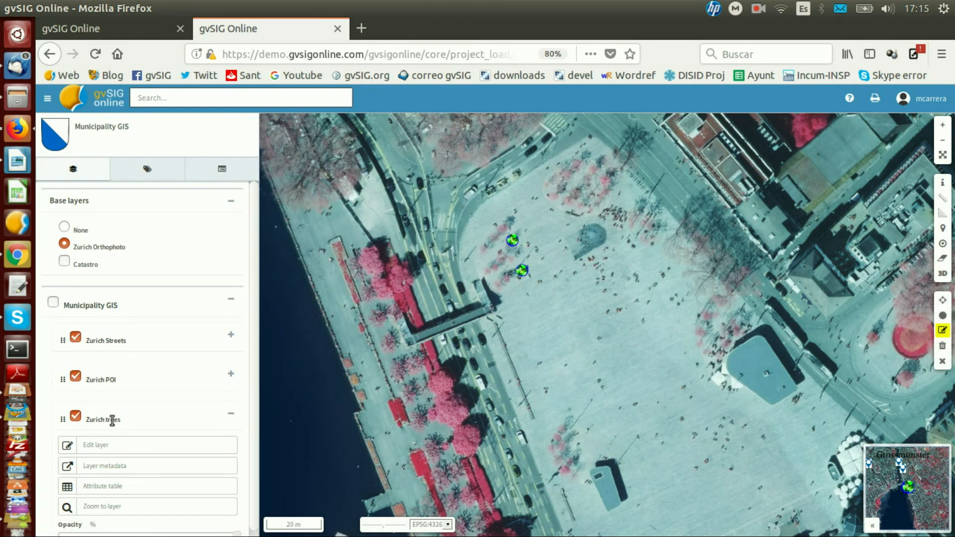
{"action": "left_click", "coordinate": [942, 316]}
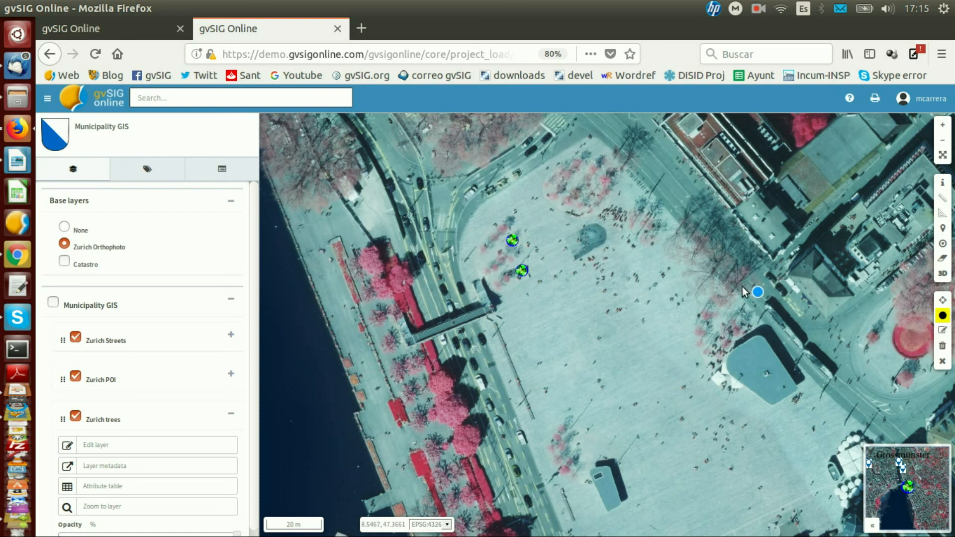
{"action": "scroll", "coordinate": [685, 245], "scroll_direction": "up", "scroll_amount": 1}
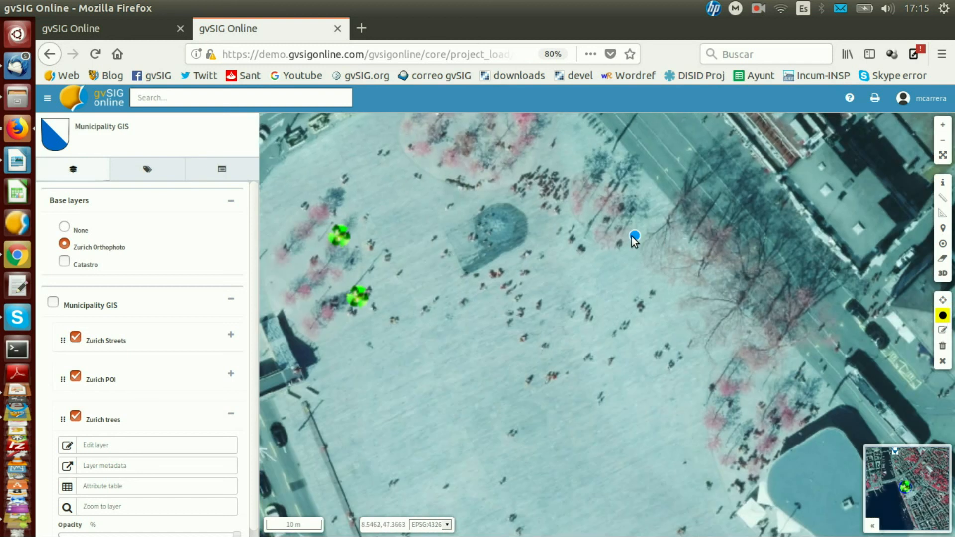
{"action": "left_click", "coordinate": [579, 247]}
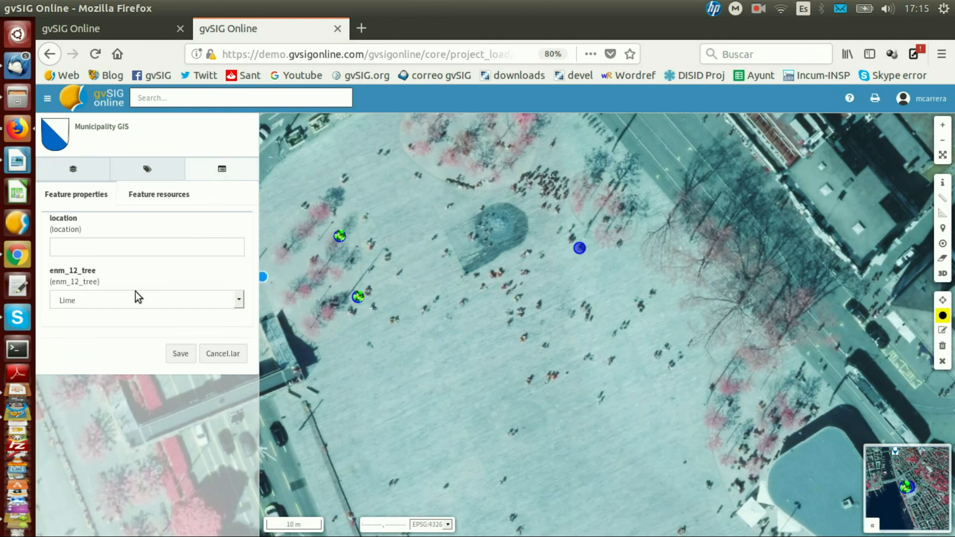
Set the new tree's location to Square 3 and its type to Plane tree, save it, and stop editing the layer
{"action": "left_click", "coordinate": [128, 253]}
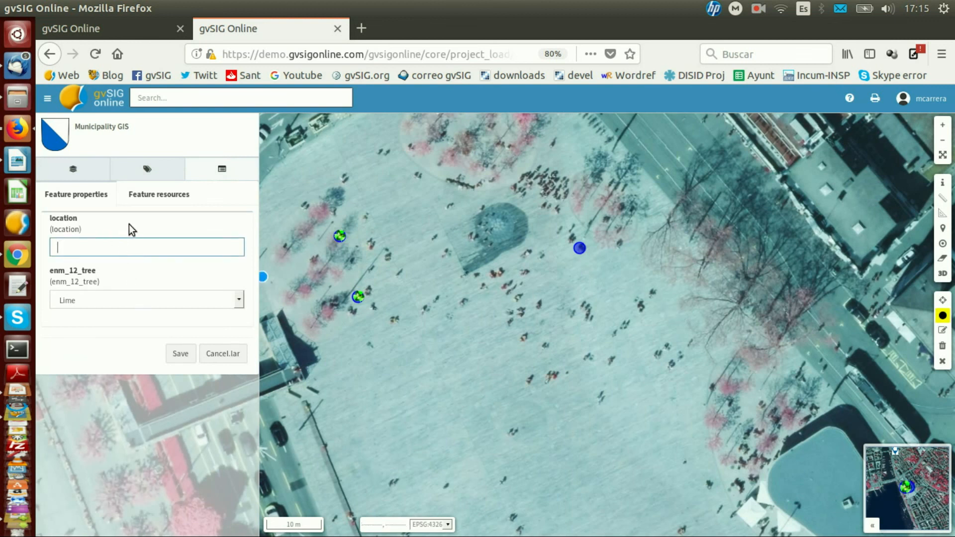
{"action": "type", "text": "Square 3"}
{"action": "left_click", "coordinate": [145, 296]}
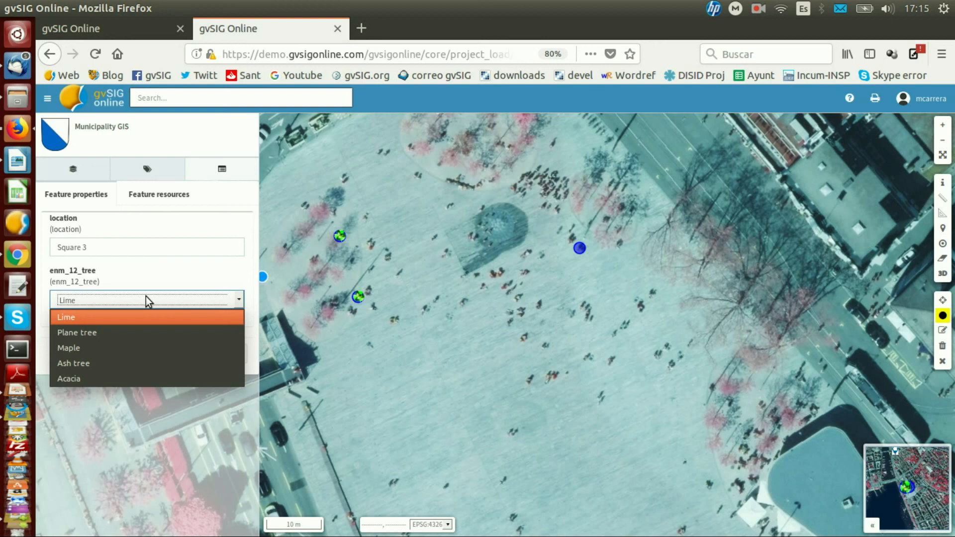
{"action": "left_click", "coordinate": [89, 333]}
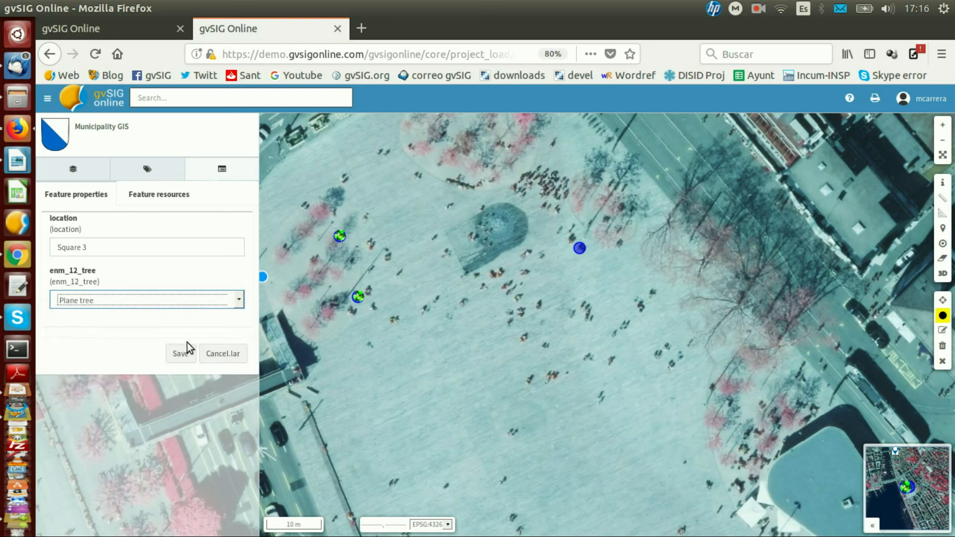
{"action": "left_click", "coordinate": [180, 354]}
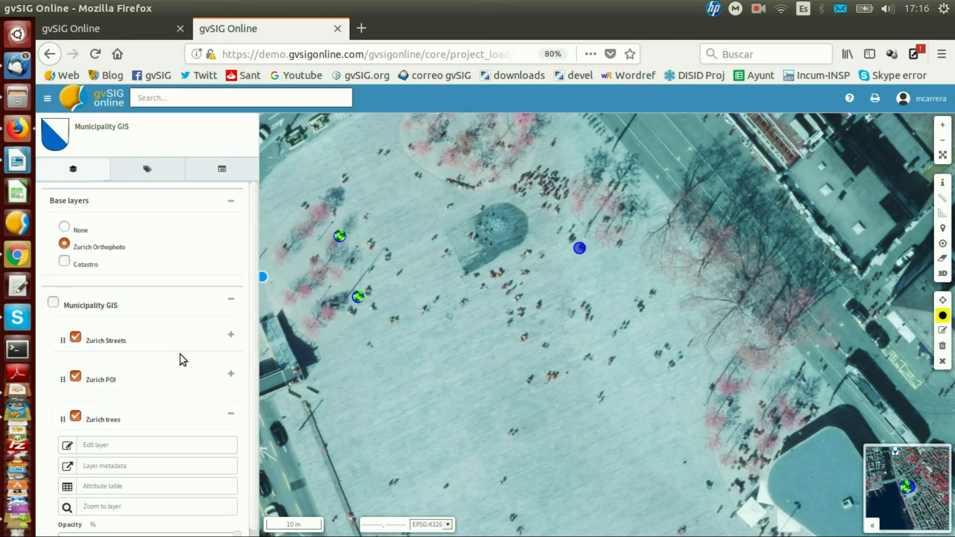
{"action": "scroll", "coordinate": [174, 408], "scroll_direction": "down", "scroll_amount": 1}
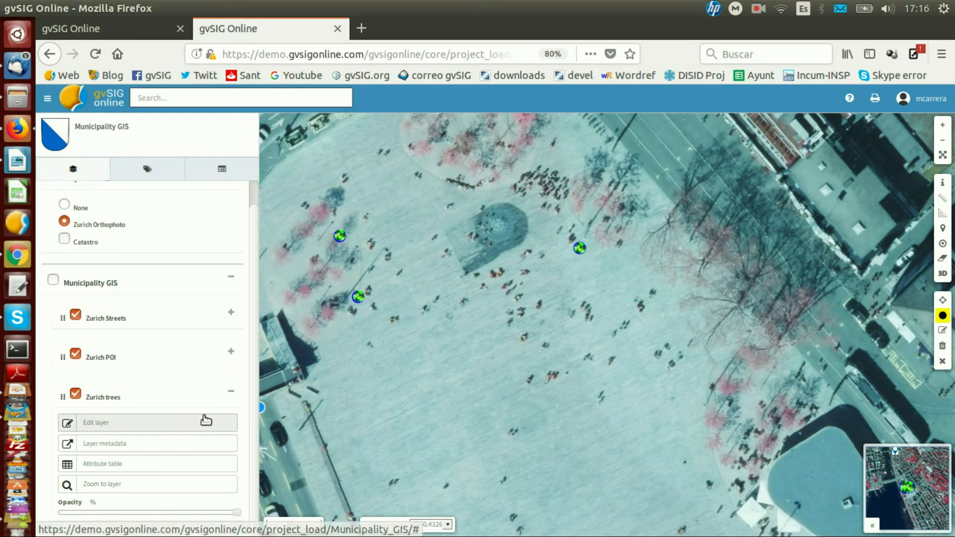
{"action": "left_click", "coordinate": [942, 361]}
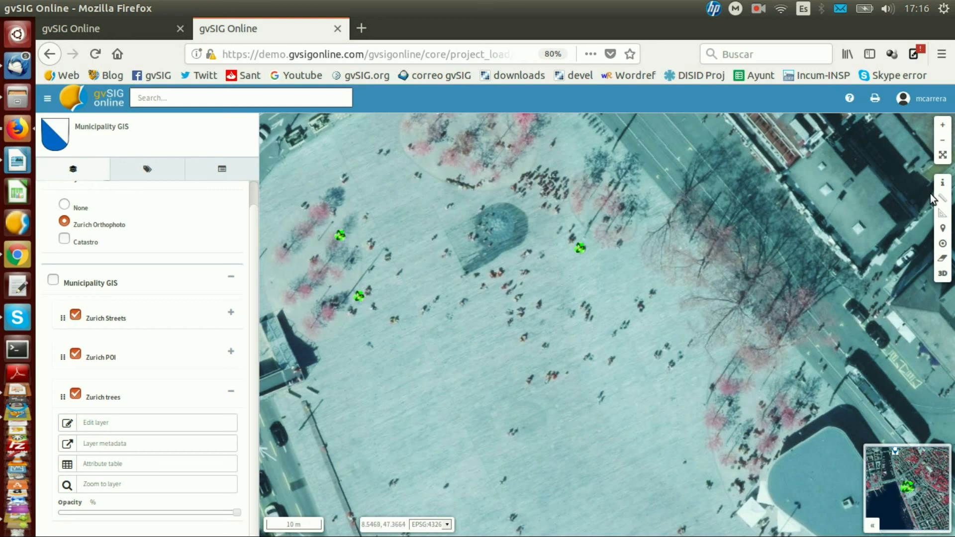
Query the newly added tree point on the map and examine its feature attributes
{"action": "left_click", "coordinate": [942, 182]}
{"action": "left_click", "coordinate": [578, 247]}
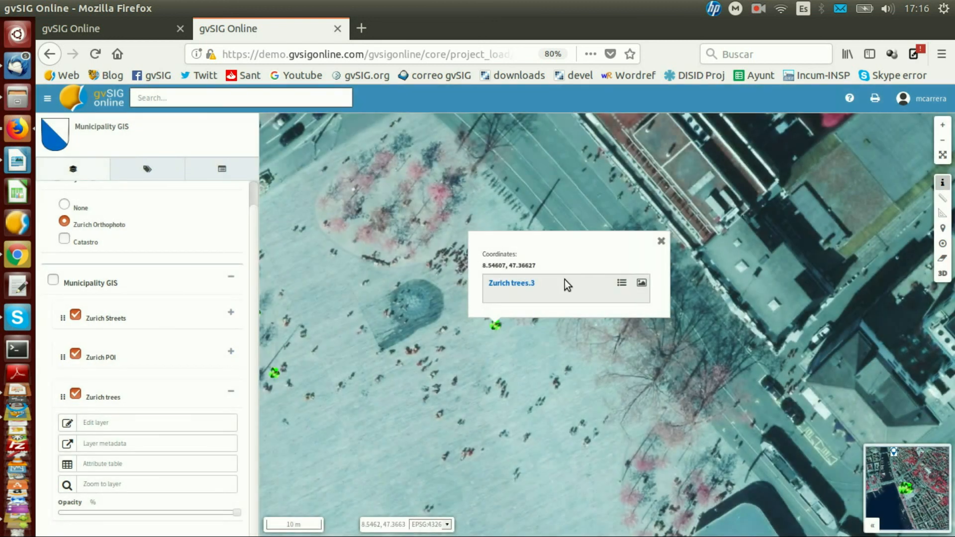
{"action": "left_click", "coordinate": [622, 282]}
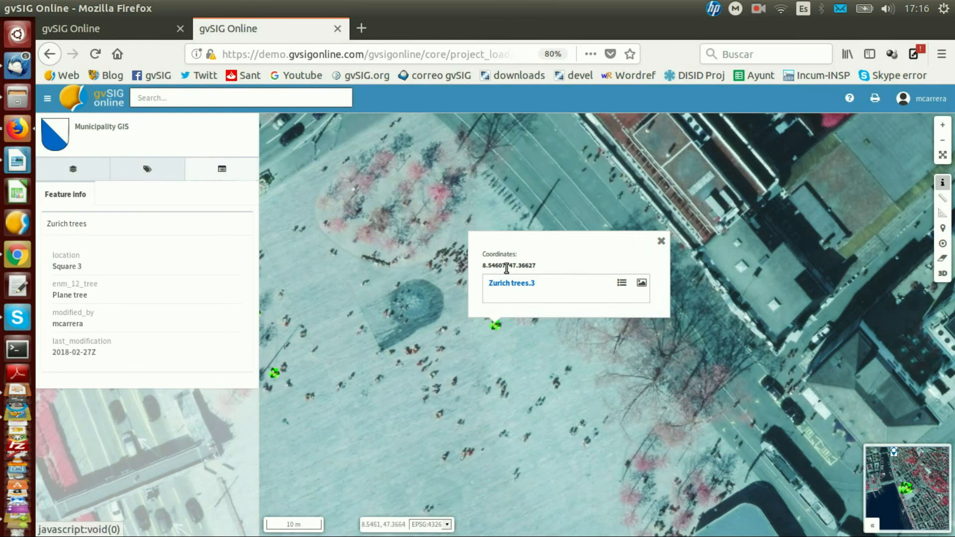
{"action": "left_click", "coordinate": [660, 241]}
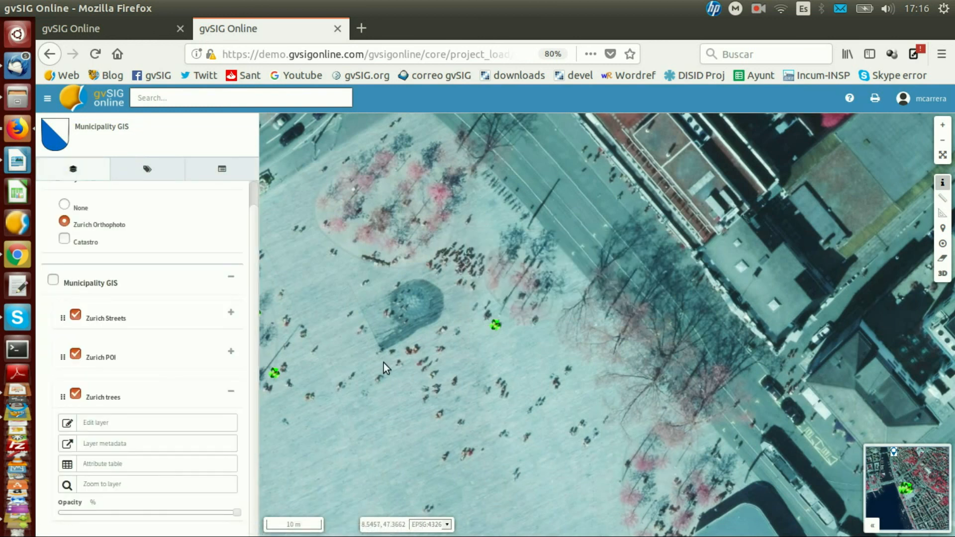
Query the two tree points on the west side of the square, the southern one first, and examine each one's attributes
{"action": "scroll", "coordinate": [557, 369], "scroll_direction": "down", "scroll_amount": 1}
{"action": "scroll", "coordinate": [450, 379], "scroll_direction": "up", "scroll_amount": 1}
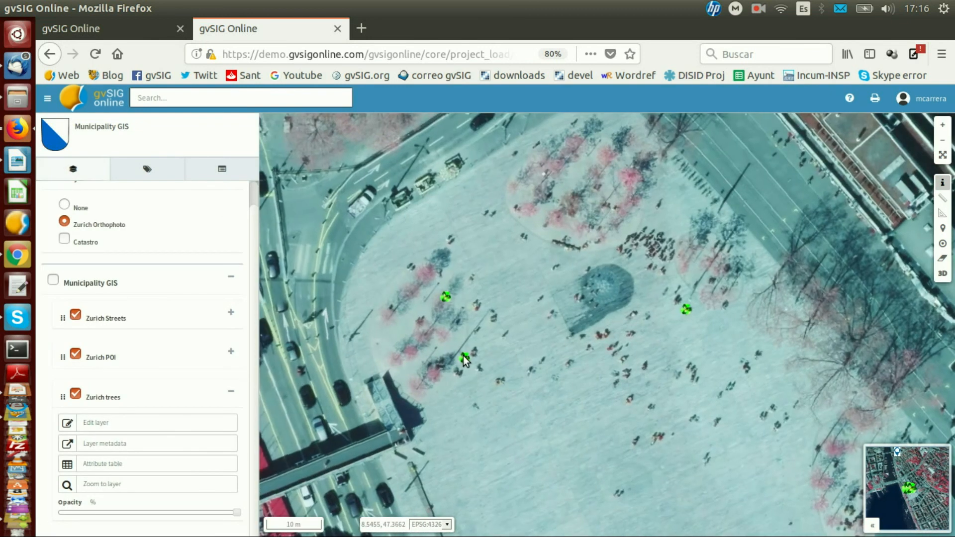
{"action": "left_click", "coordinate": [463, 356]}
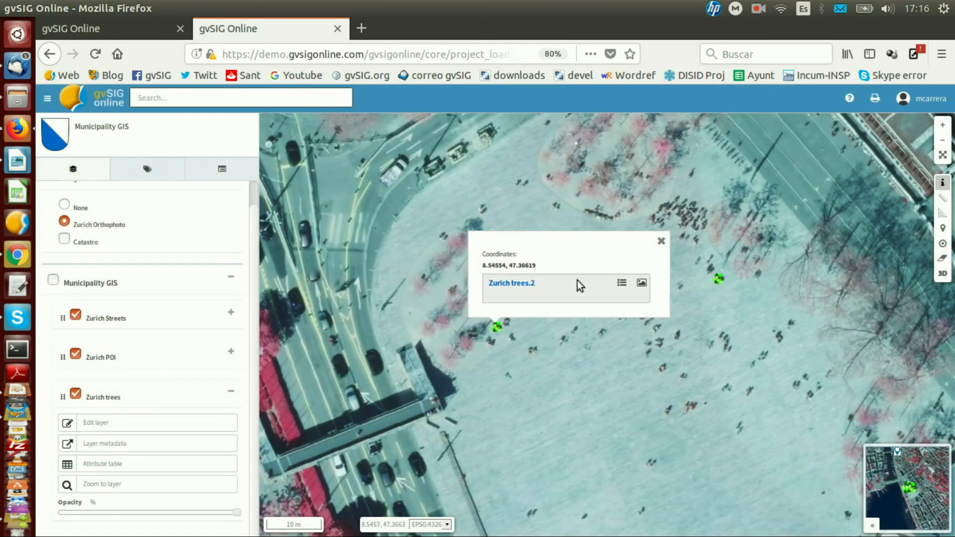
{"action": "left_click", "coordinate": [613, 281]}
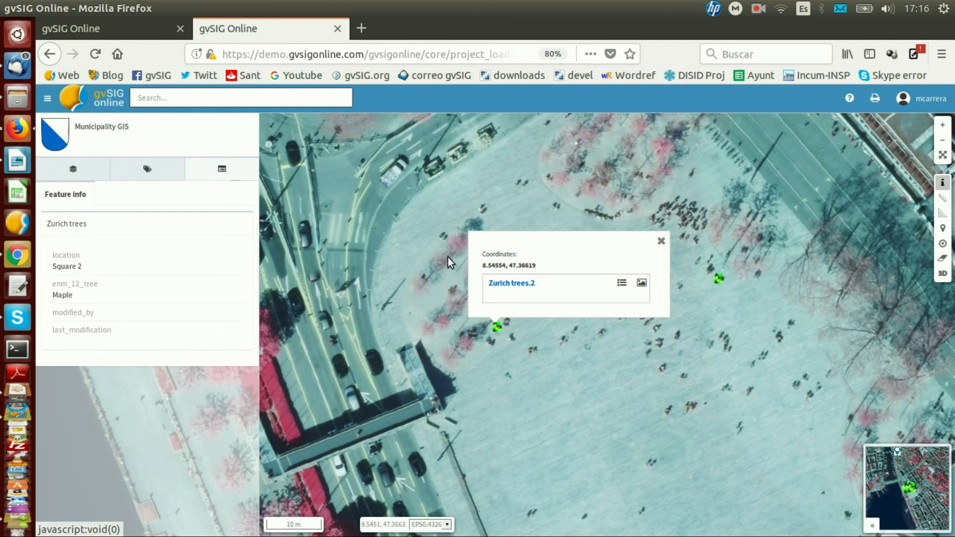
{"action": "left_click", "coordinate": [659, 241]}
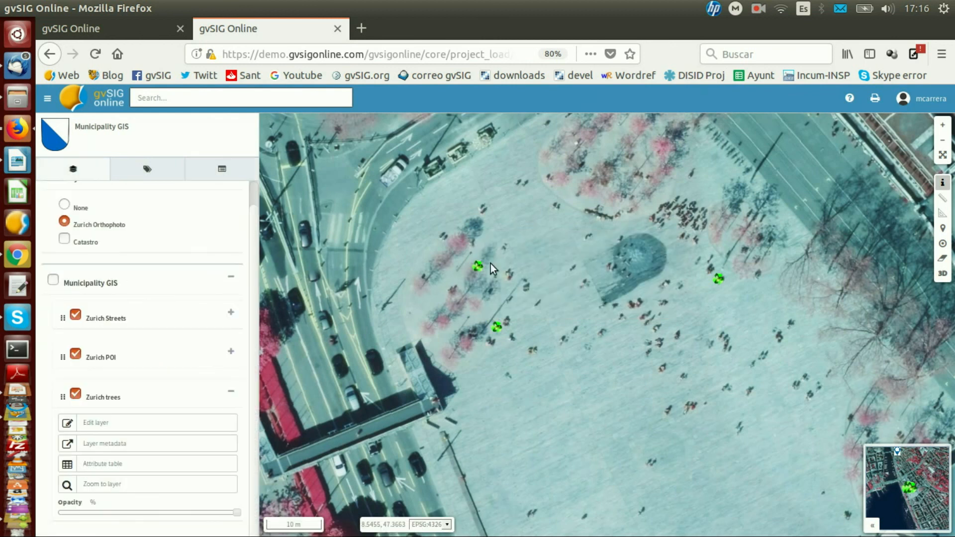
{"action": "left_click", "coordinate": [476, 267]}
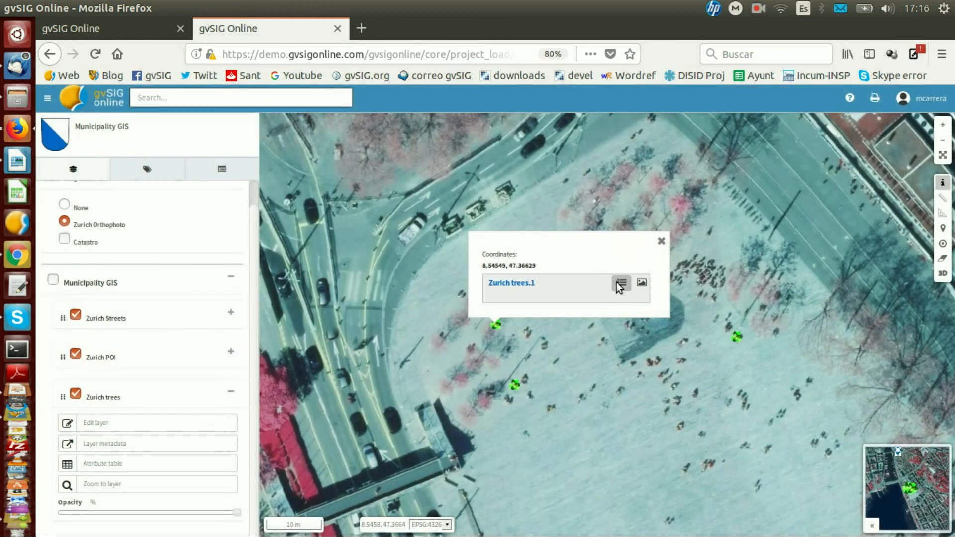
{"action": "left_click", "coordinate": [620, 284]}
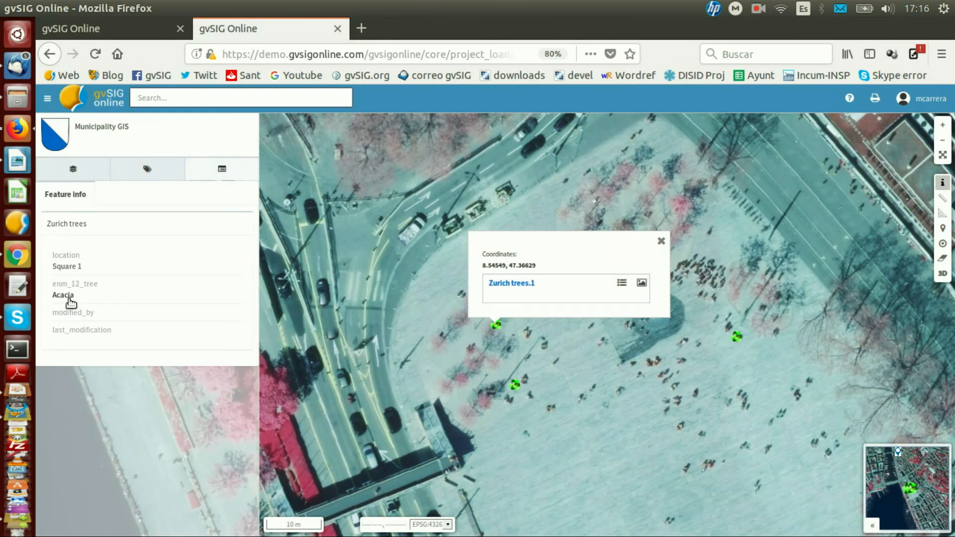
{"action": "left_click", "coordinate": [661, 241]}
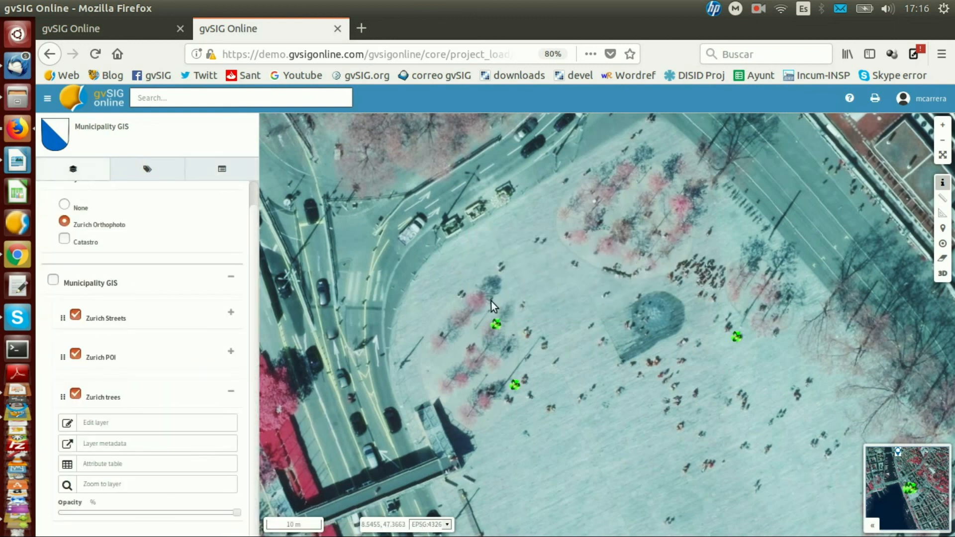